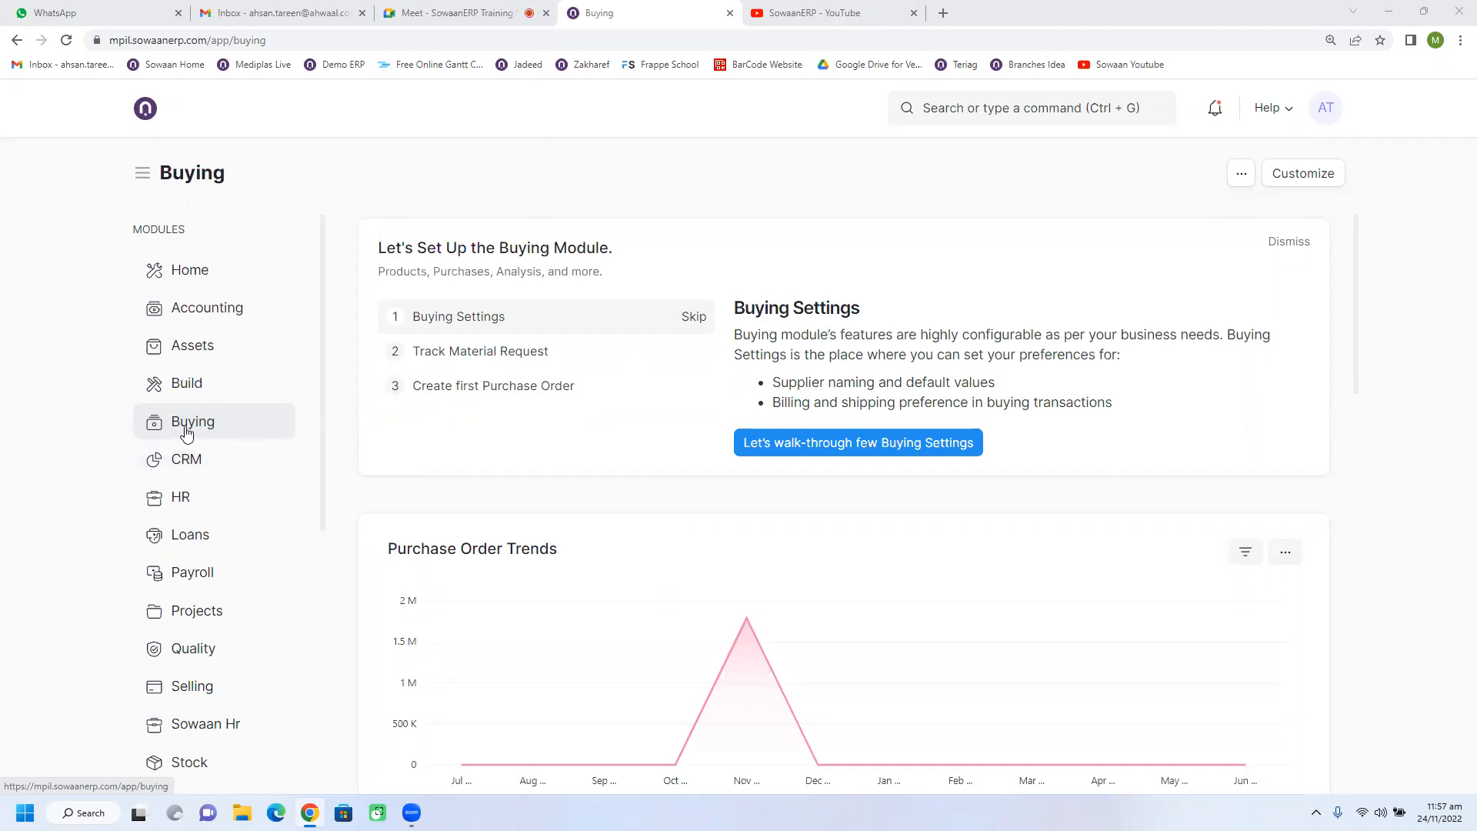
# Dismiss the Buying setup guide, then open the Material Request list and clear its Pending status filter.
pyautogui.click(1293, 241)
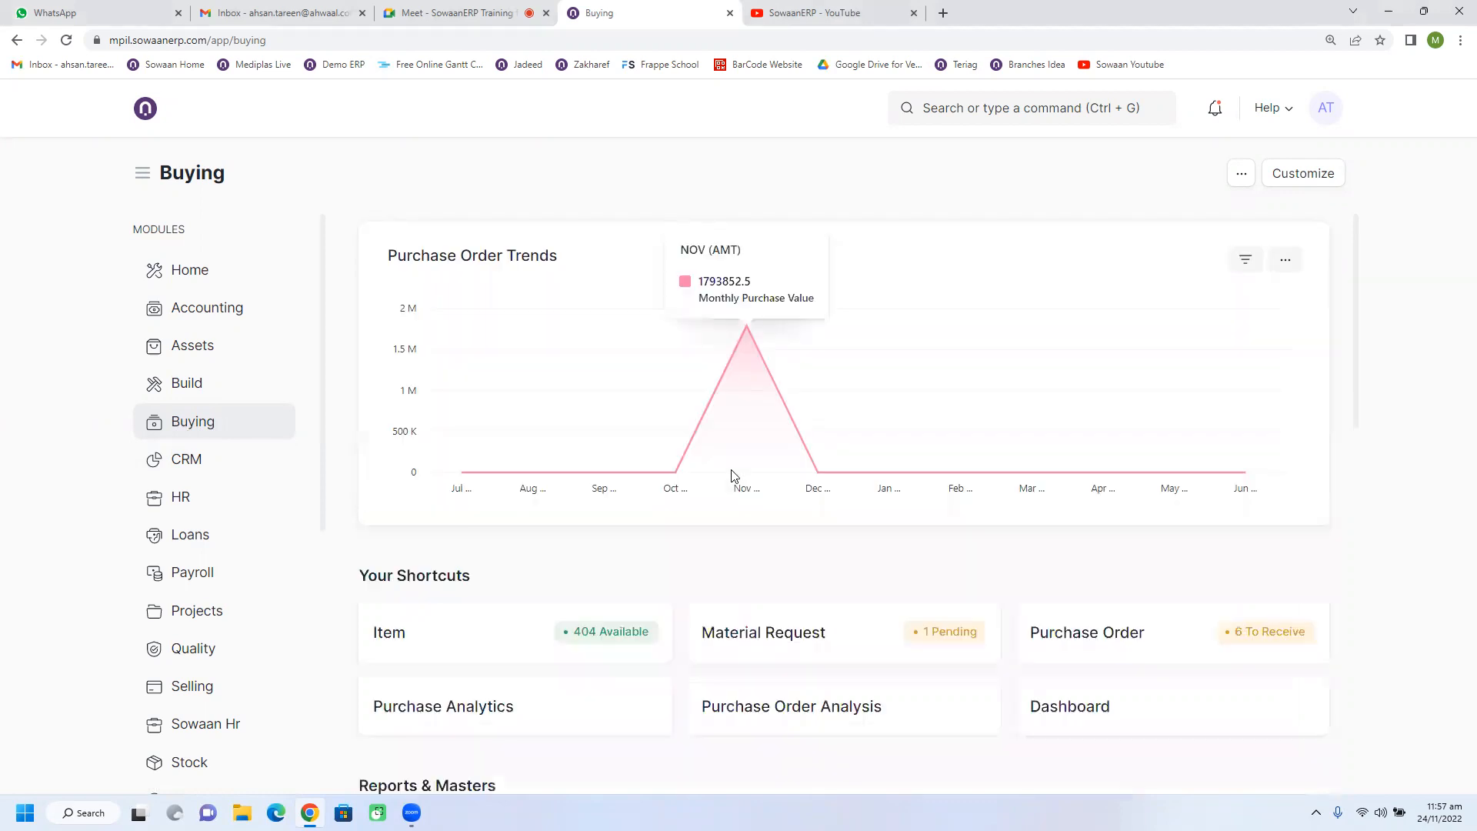
pyautogui.scroll(-2, 731, 549)
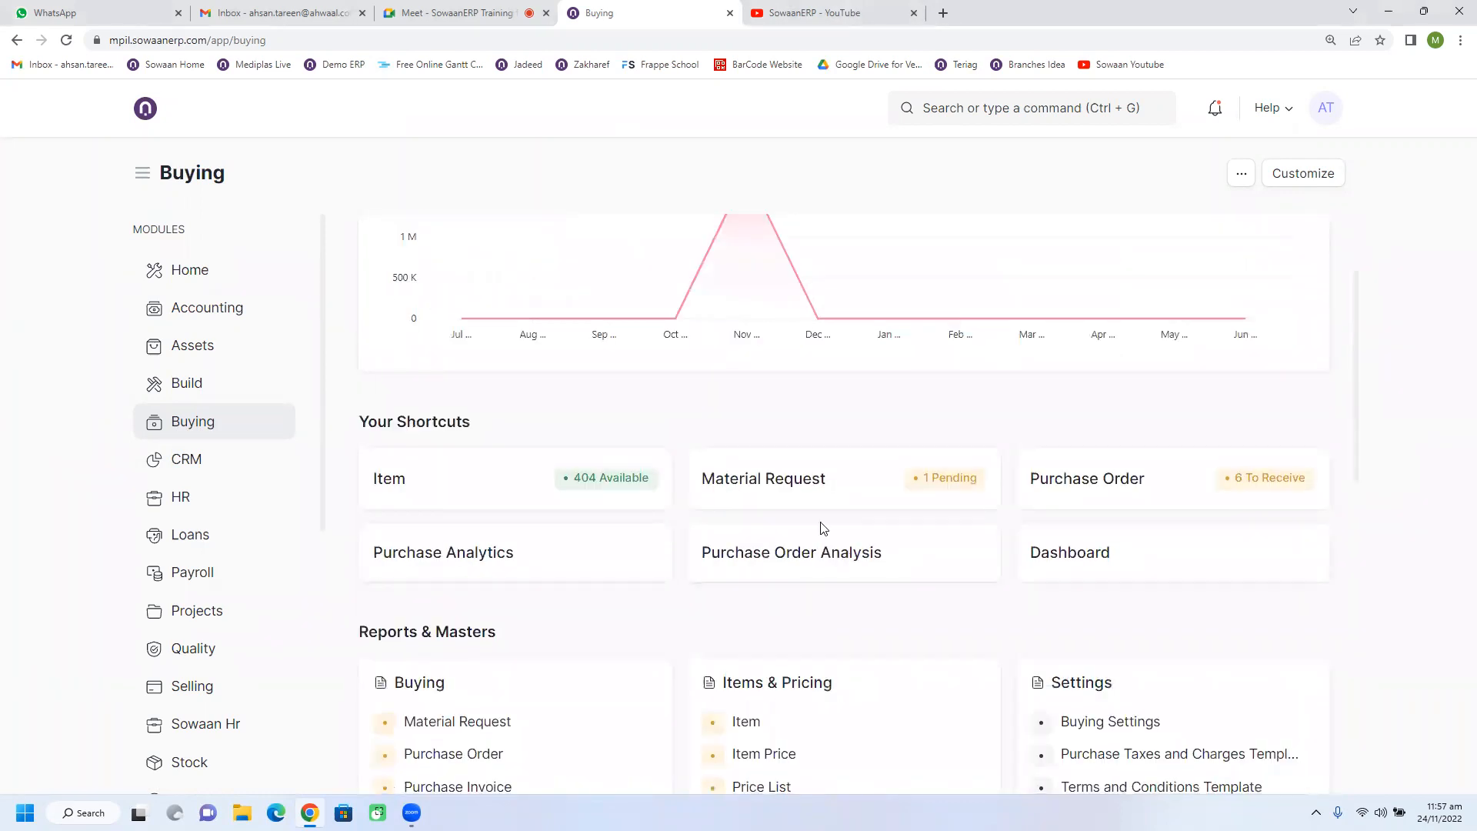
pyautogui.click(797, 500)
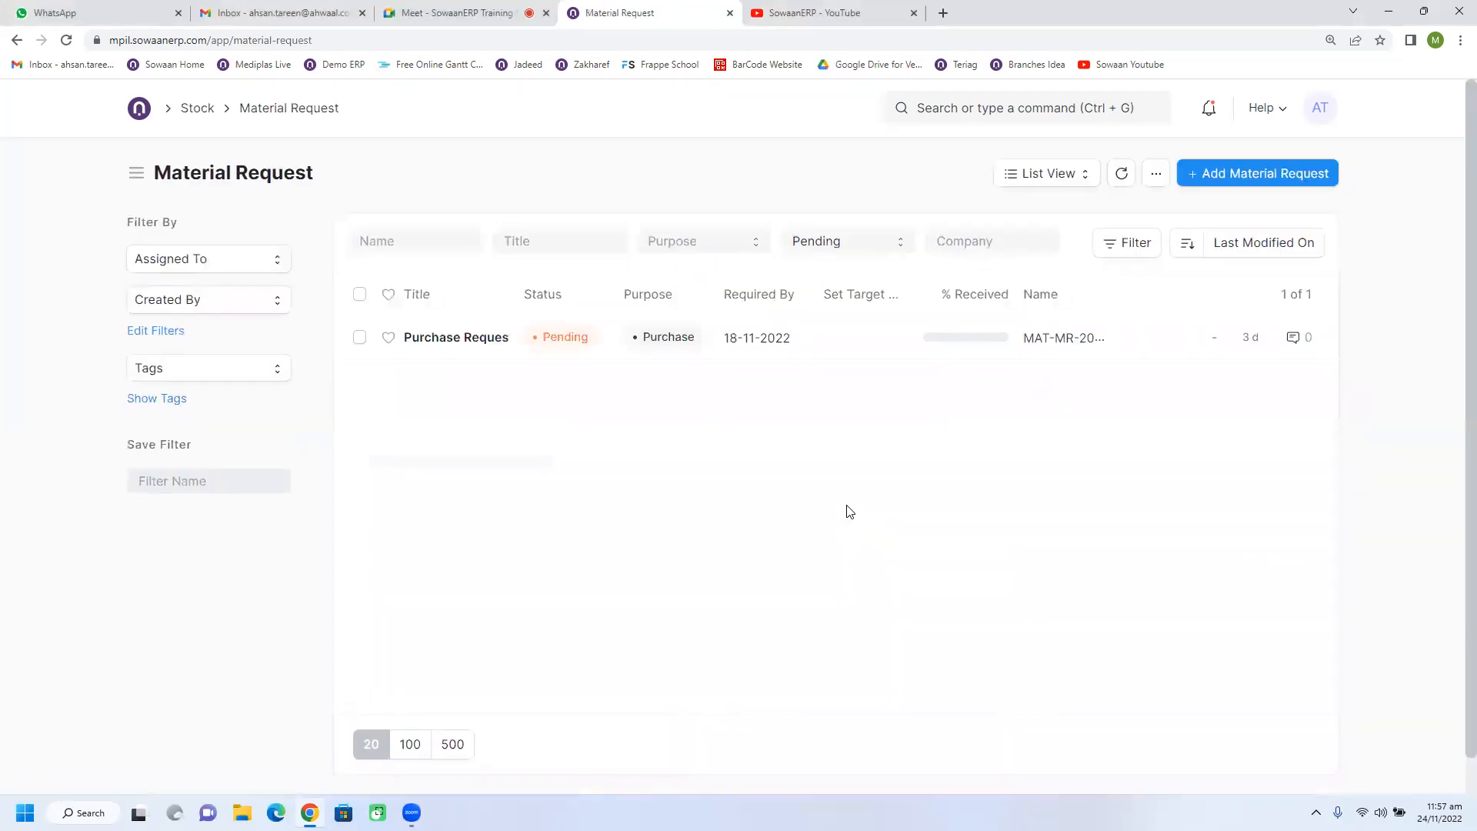
pyautogui.click(849, 250)
pyautogui.click(845, 263)
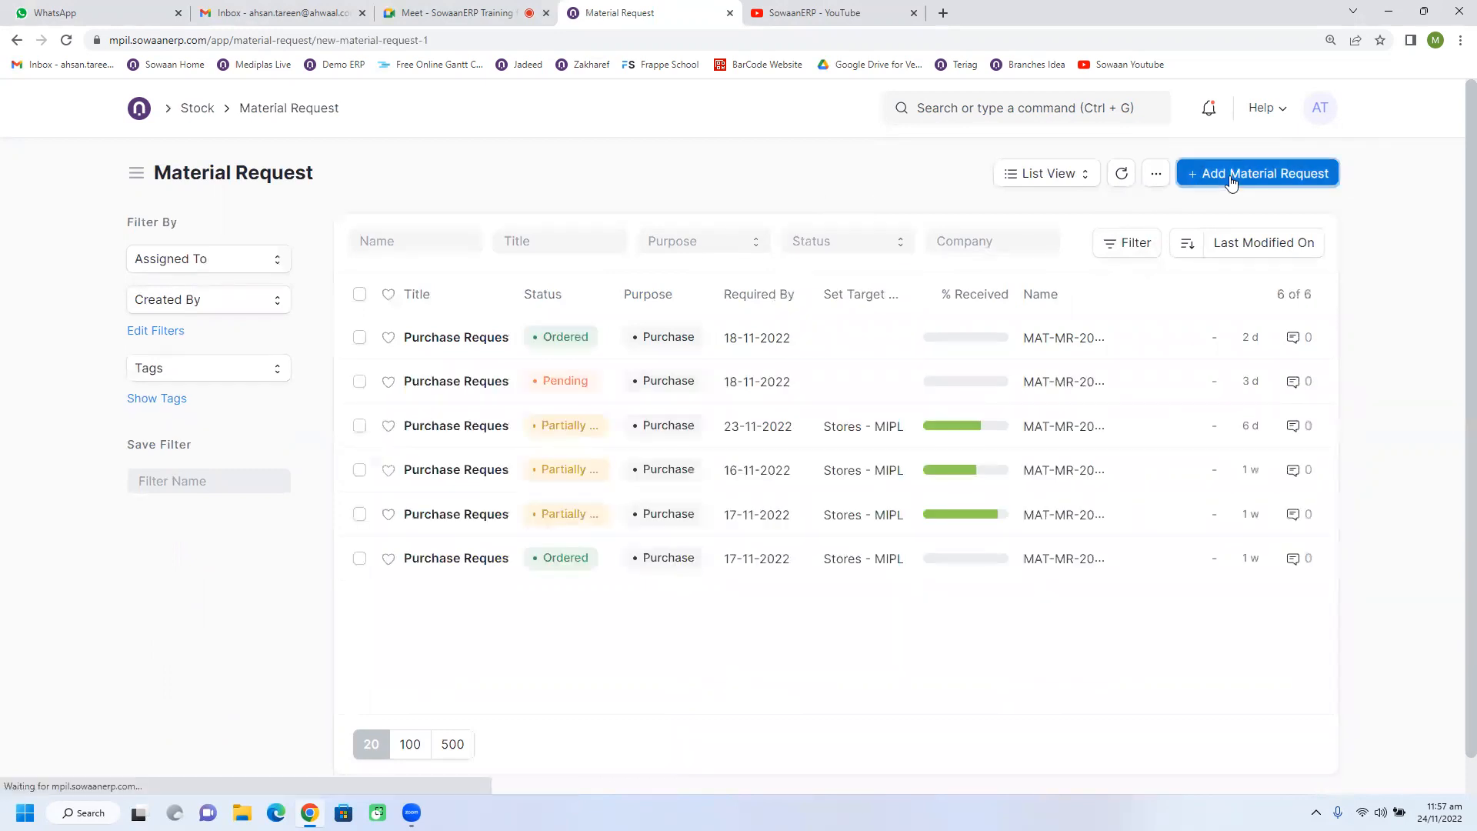
# Start a new material request and set its required-by date to 30-11-2022.
pyautogui.click(1257, 173)
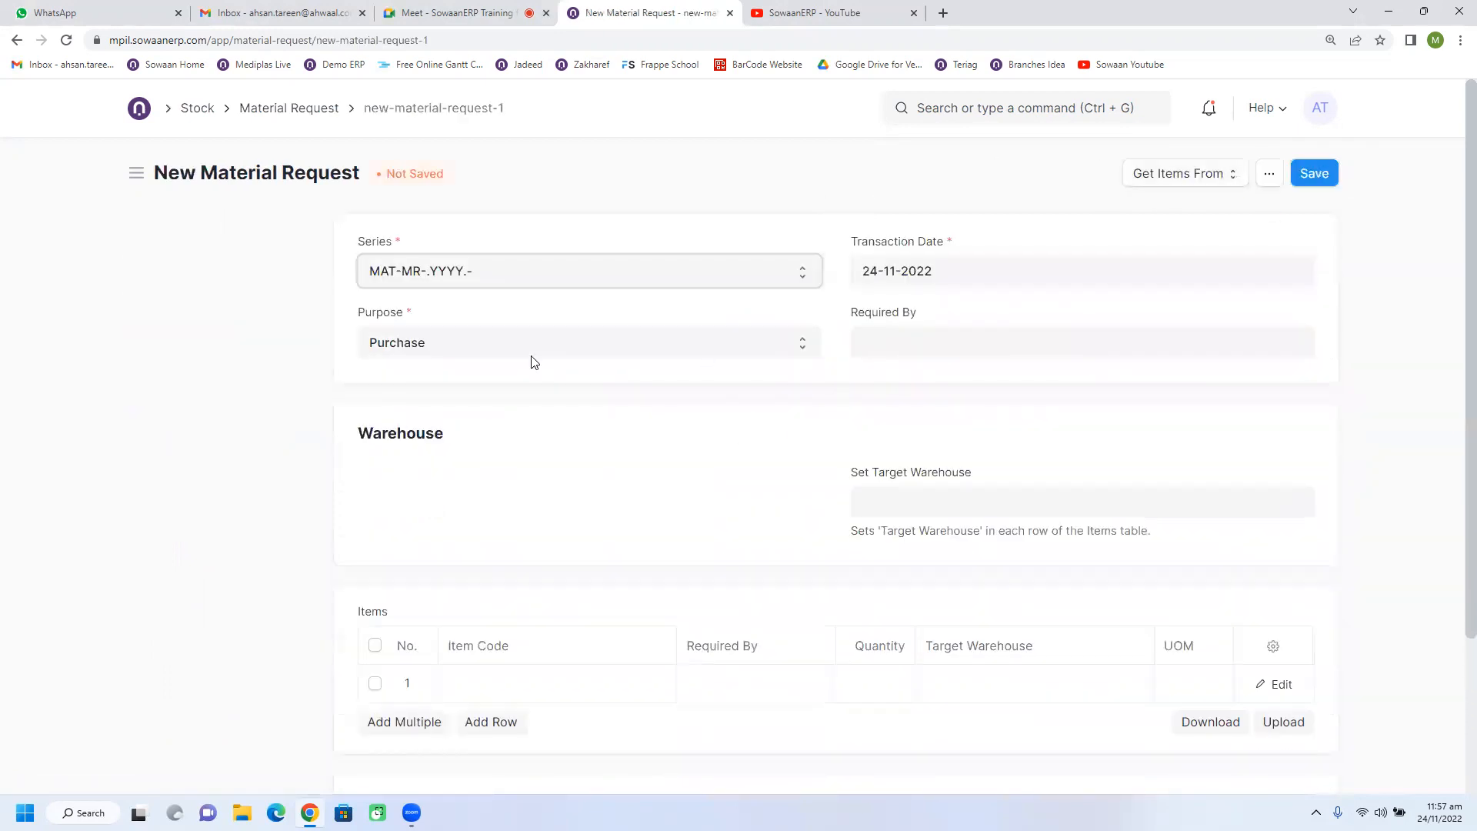
pyautogui.click(912, 344)
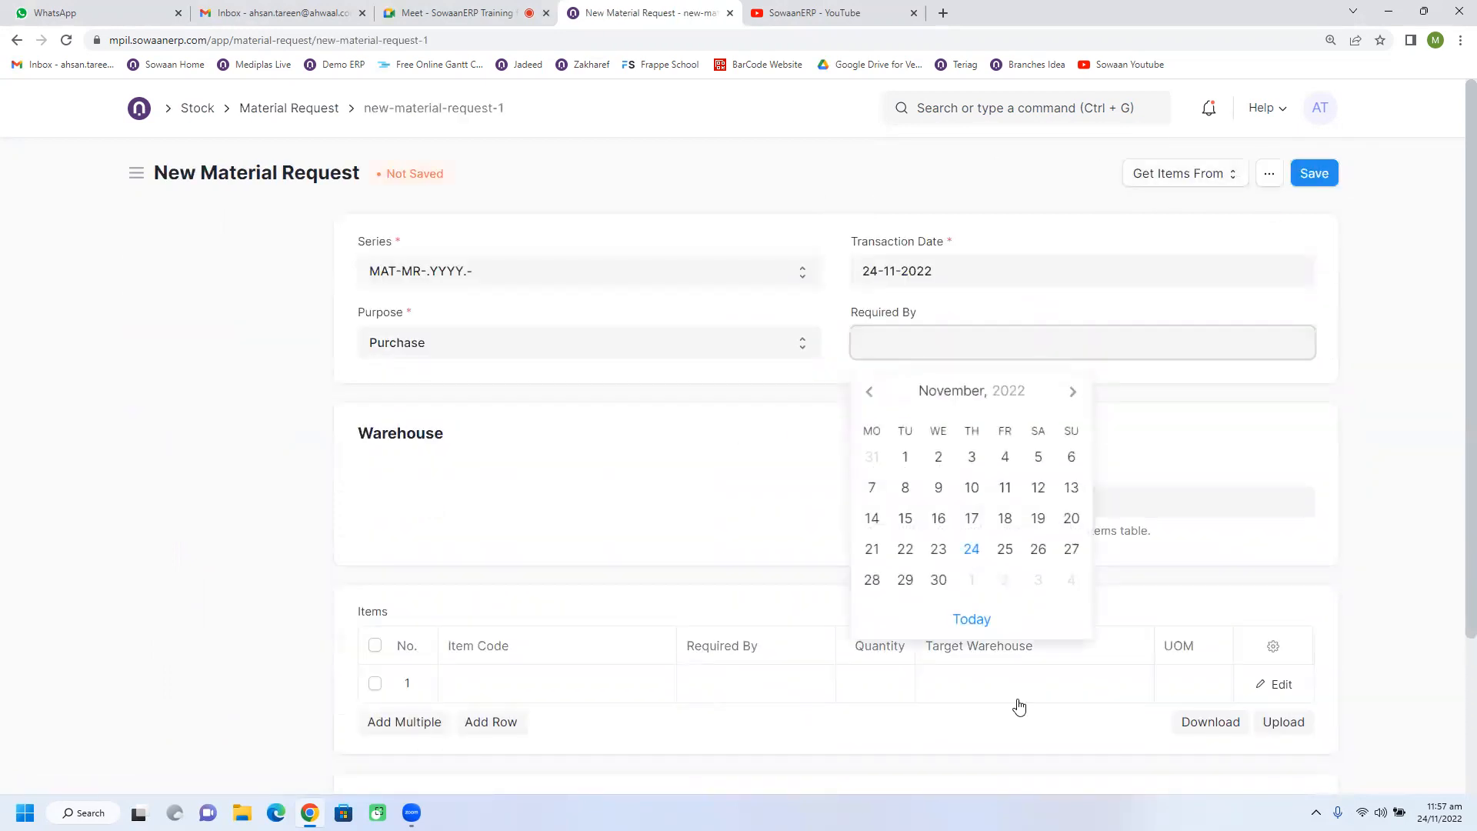
pyautogui.click(937, 582)
# Add the items APPLICATOR, CREAM, BODY and APPLICATOR, CREAM, STICK to the material request.
pyautogui.scroll(-3, 800, 511)
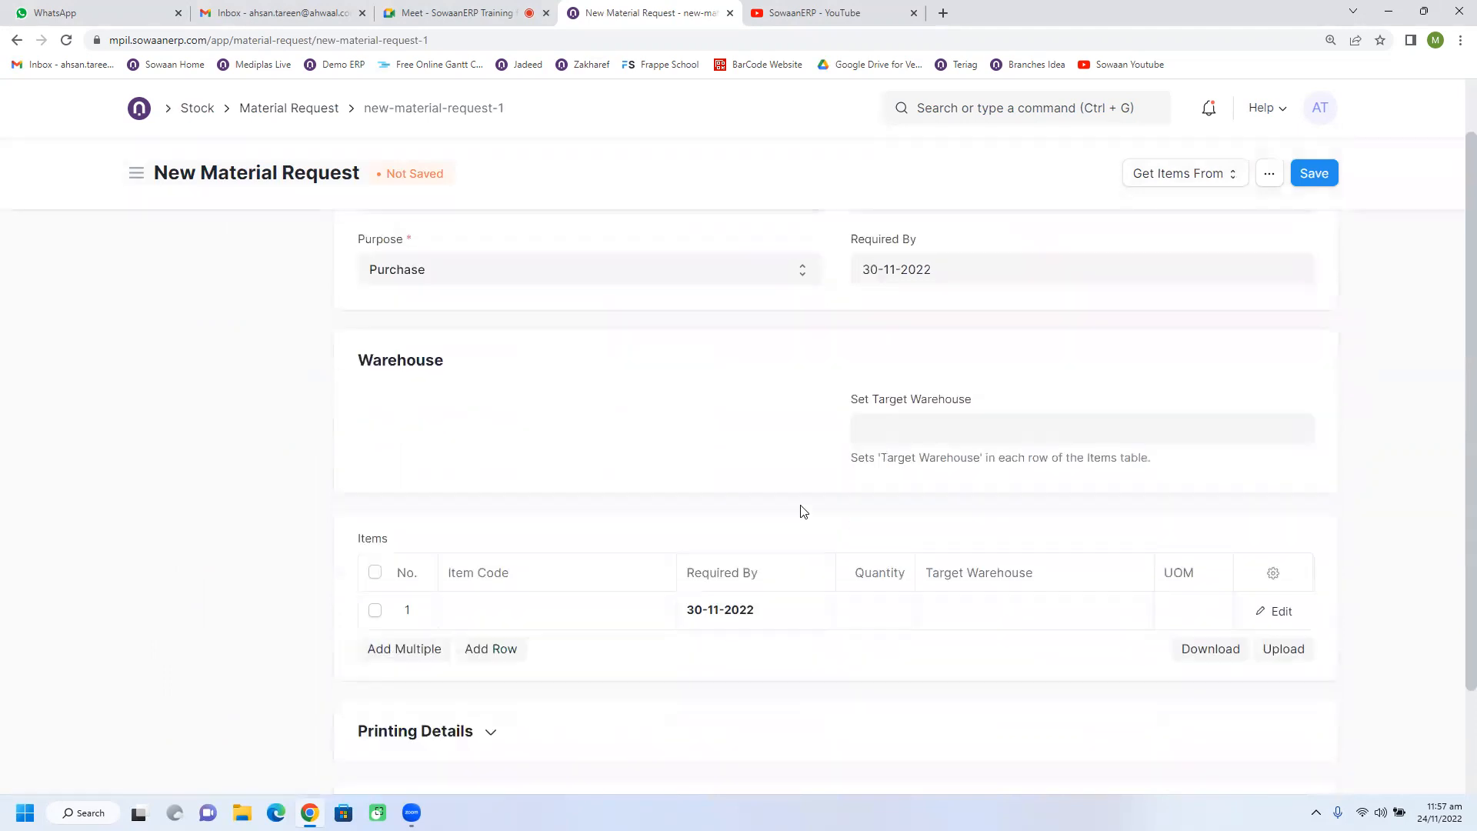
pyautogui.click(511, 479)
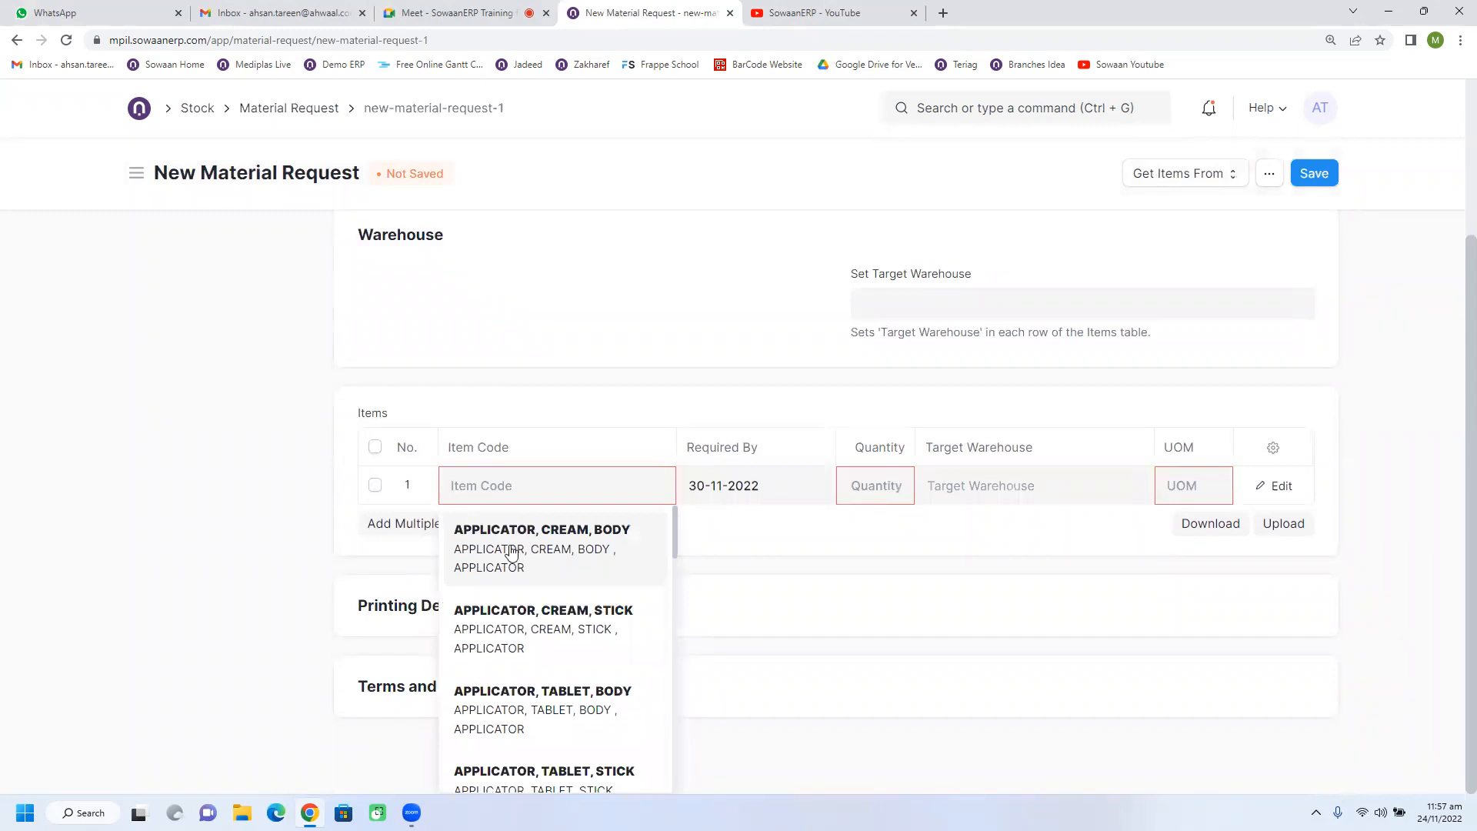
pyautogui.click(511, 530)
pyautogui.click(489, 524)
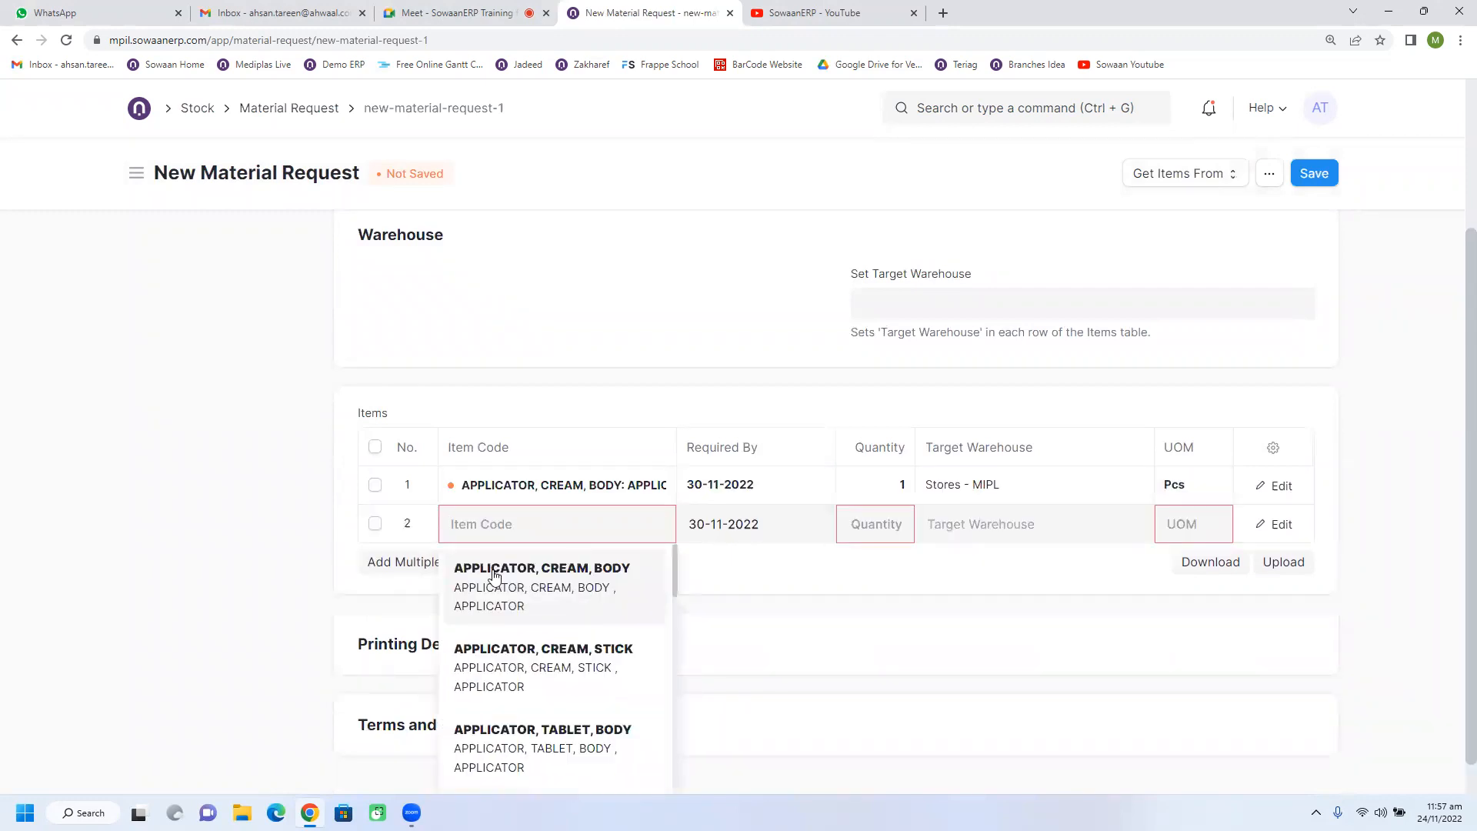
pyautogui.click(489, 653)
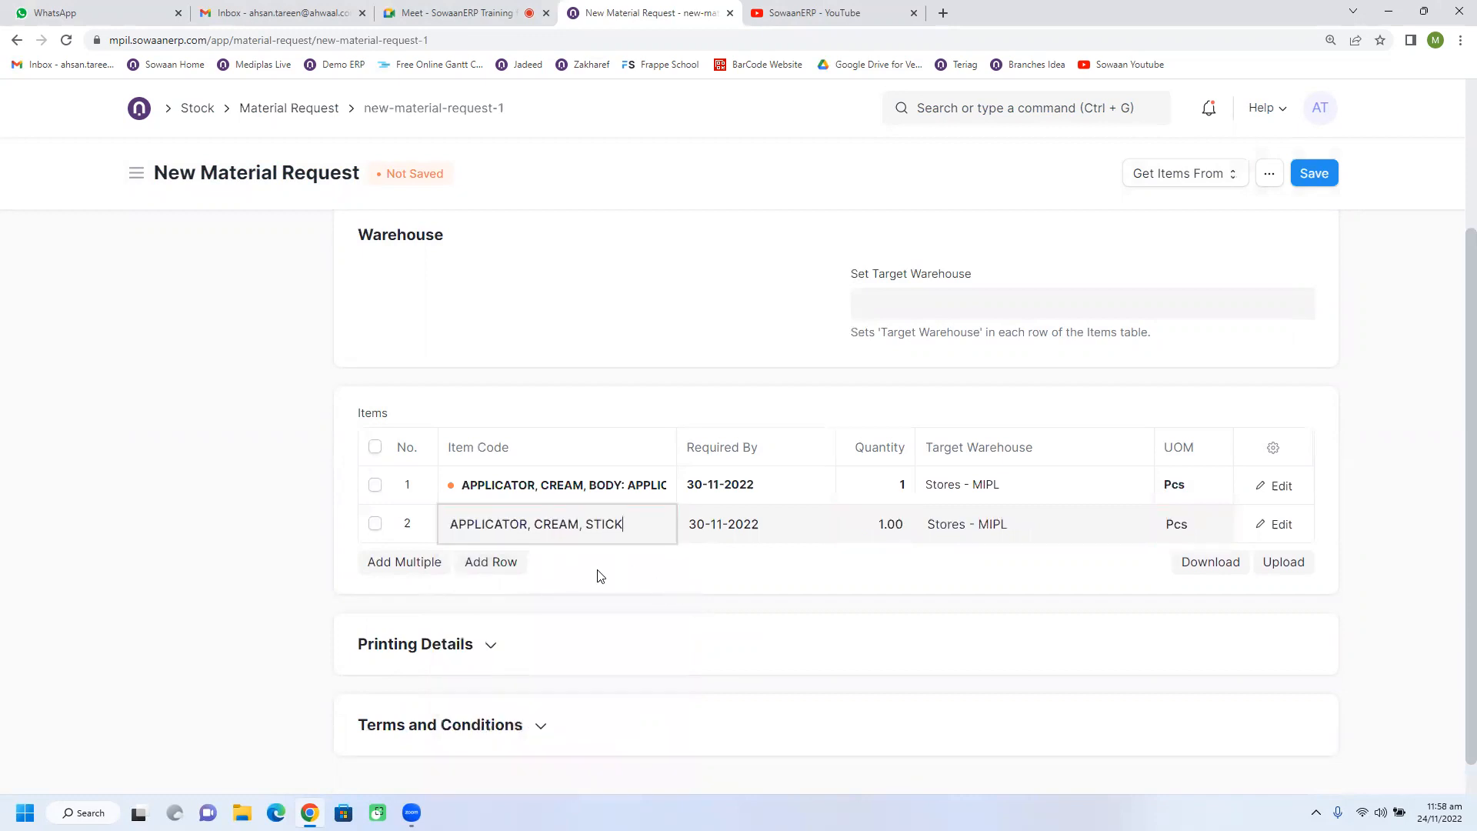
# Set the quantity to 5 for the cream applicator body and 2 for the cream applicator stick.
pyautogui.click(911, 487)
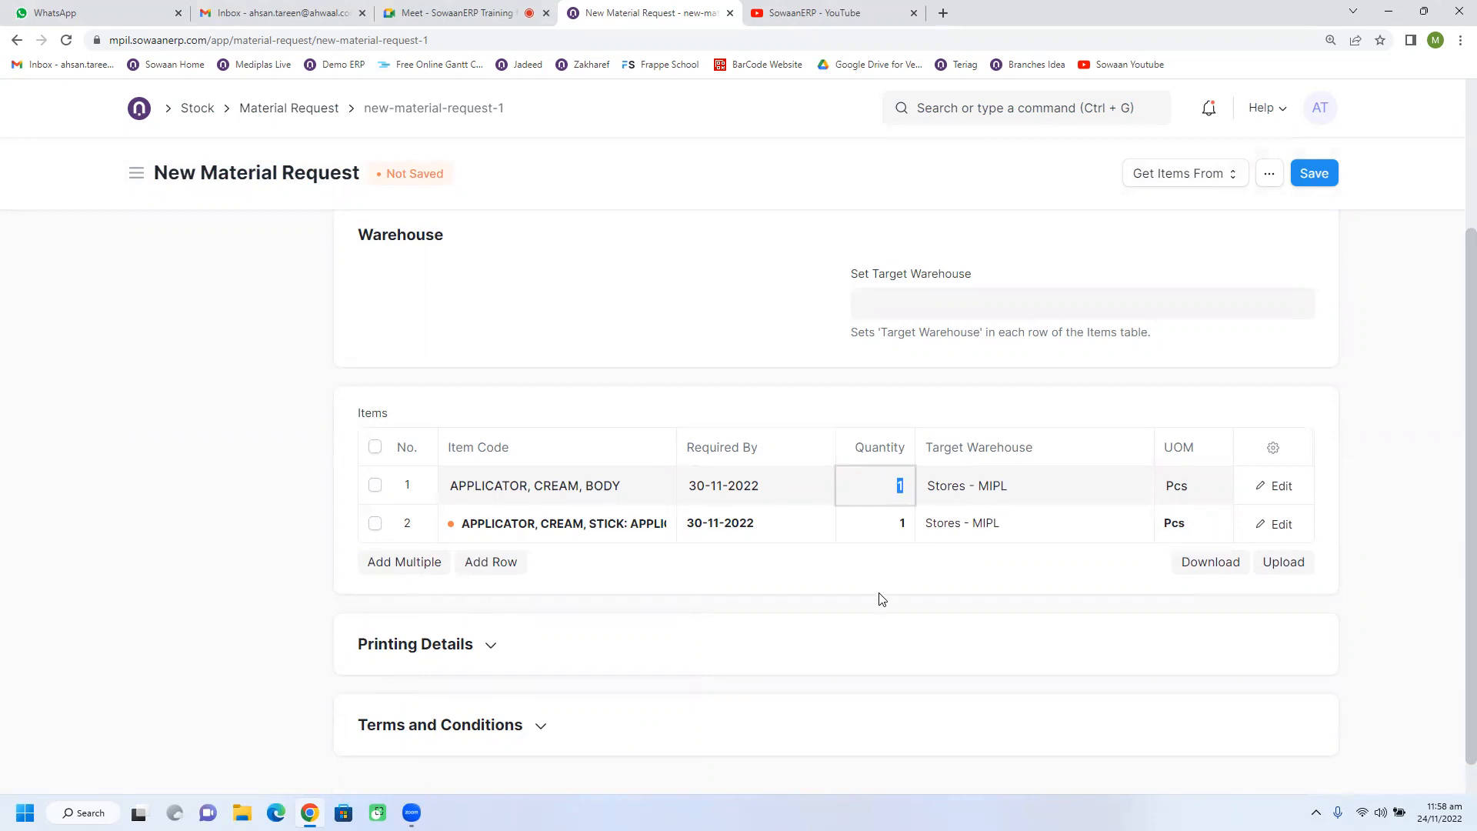
pyautogui.write('5')
pyautogui.click(880, 528)
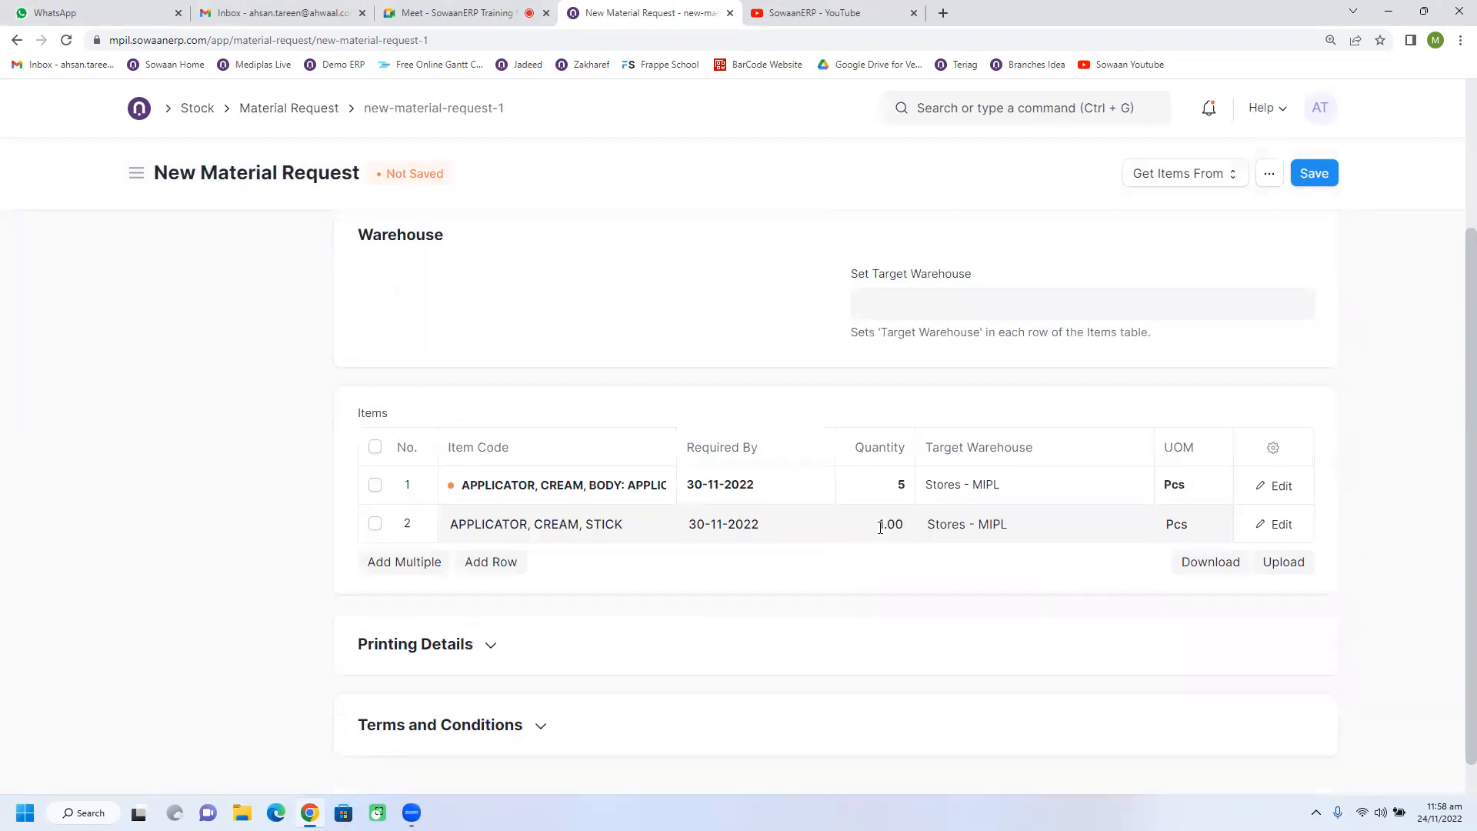
pyautogui.write('2')
pyautogui.click(888, 599)
# Set the cream applicator stick's required-by date to 25-11-2022 and the request's target warehouse to Stores - MIPL.
pyautogui.click(800, 532)
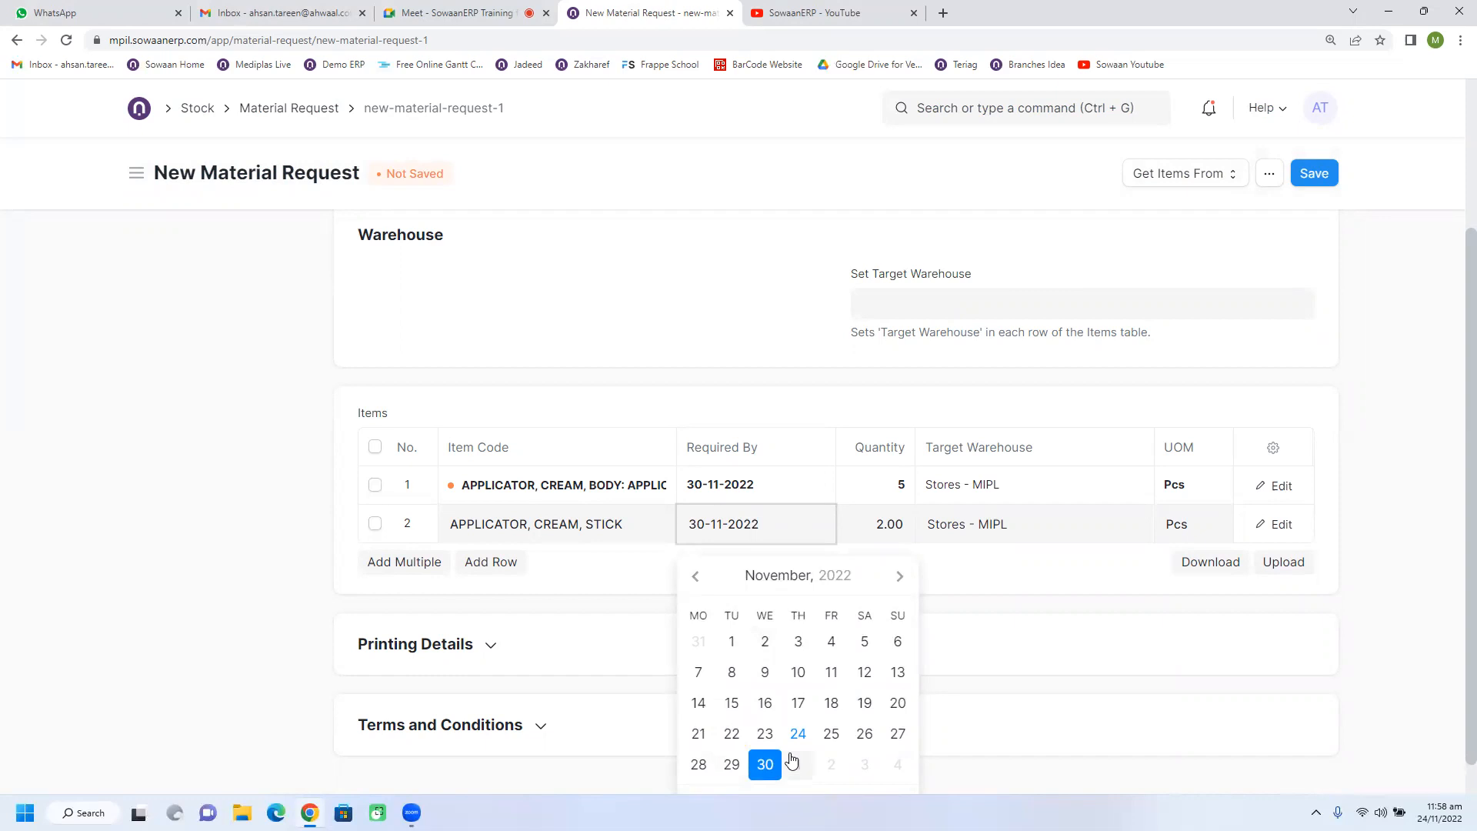
pyautogui.click(831, 735)
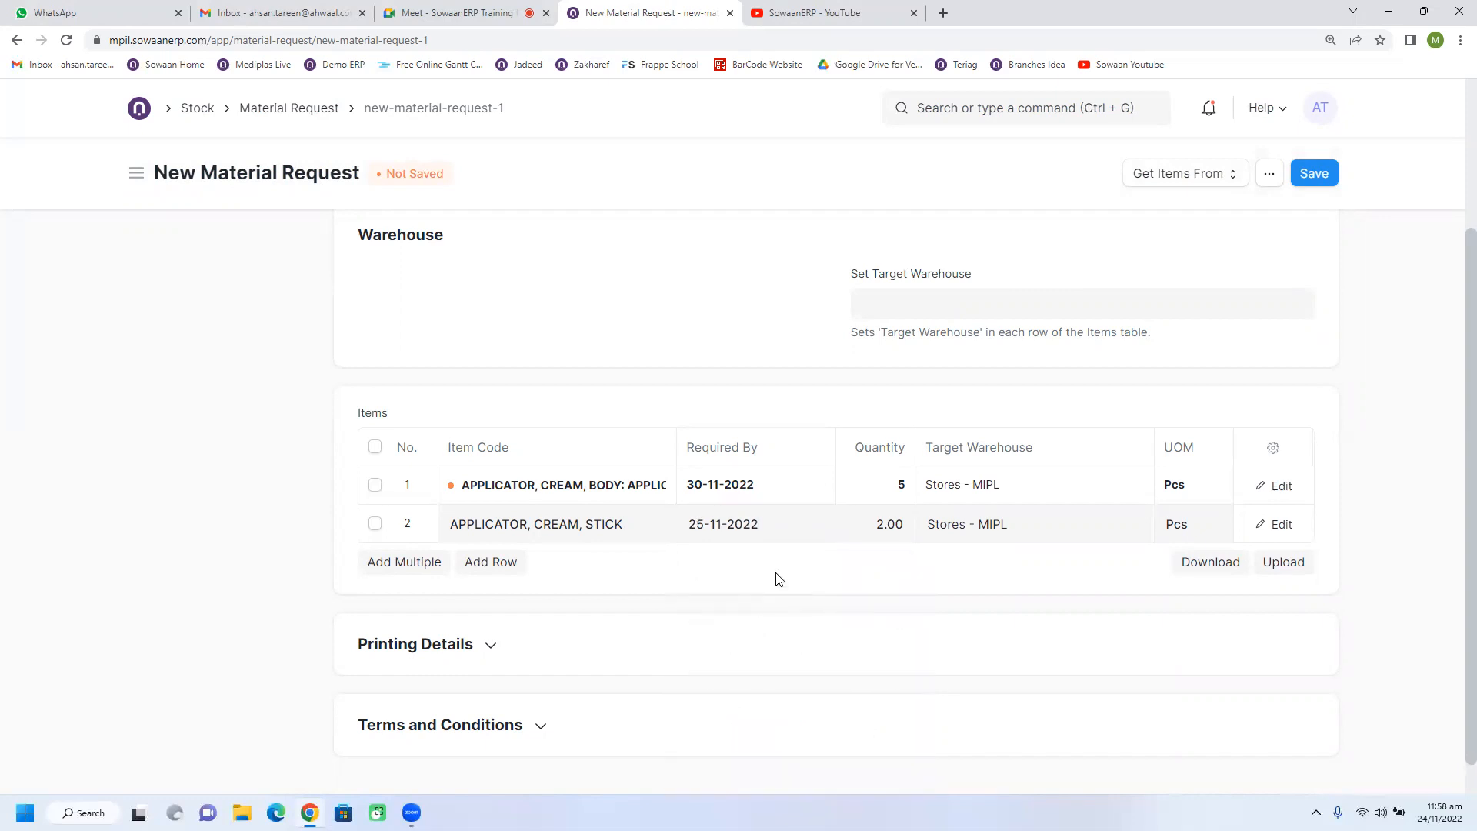
pyautogui.scroll(-1, 778, 578)
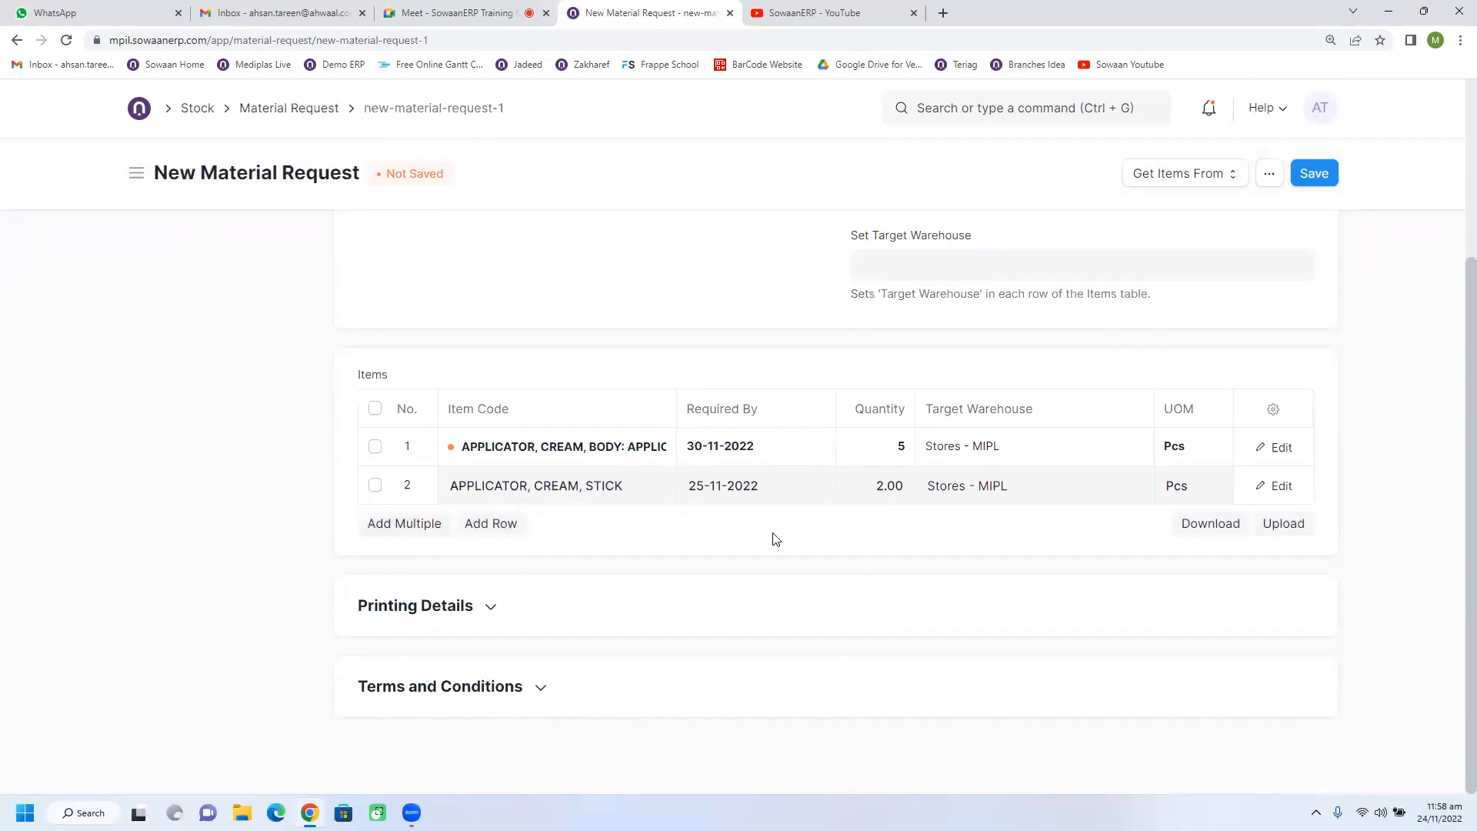
pyautogui.scroll(3, 776, 538)
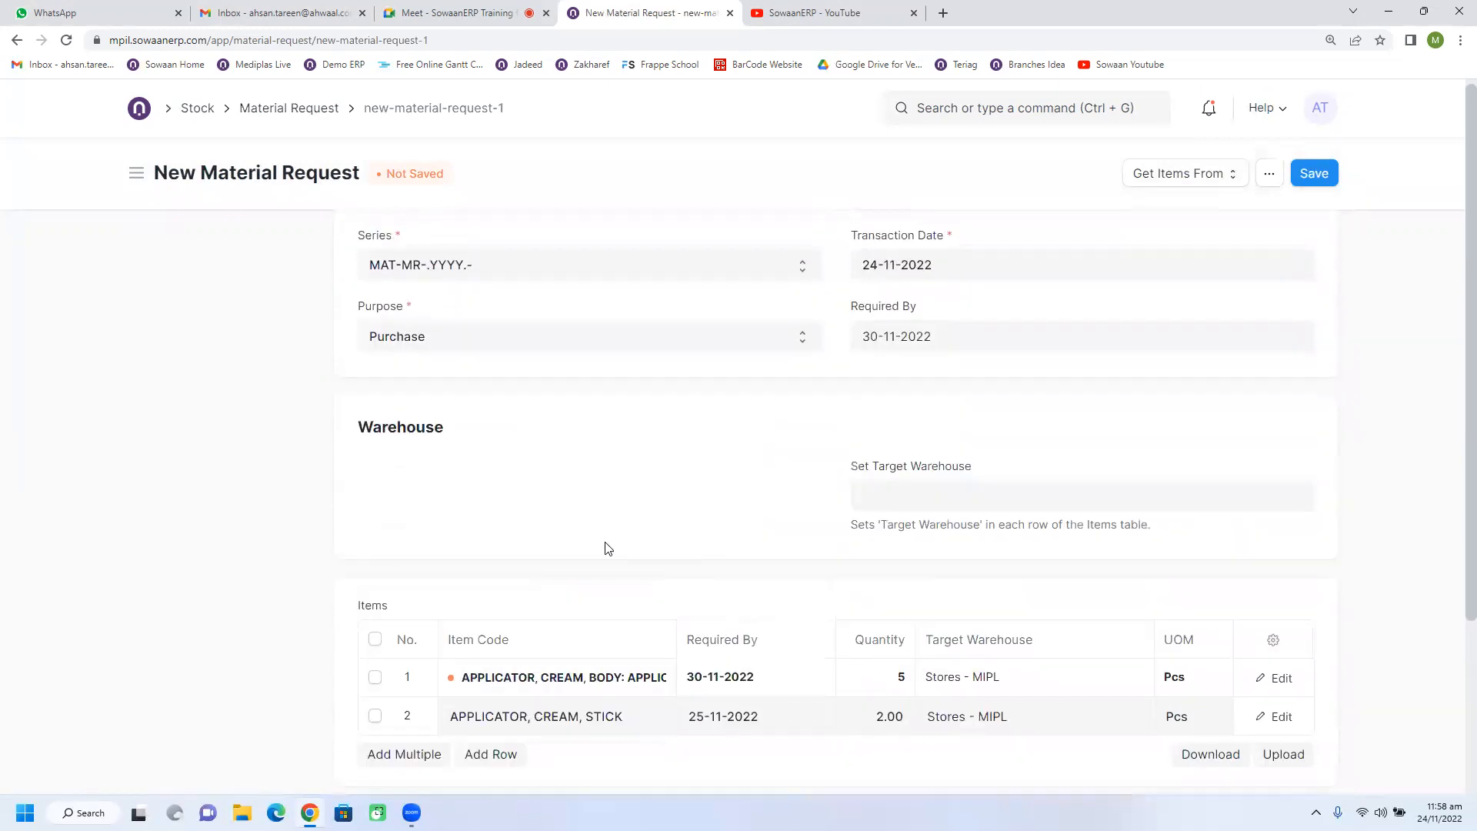
pyautogui.scroll(-3, 608, 547)
pyautogui.scroll(1, 877, 369)
pyautogui.click(914, 338)
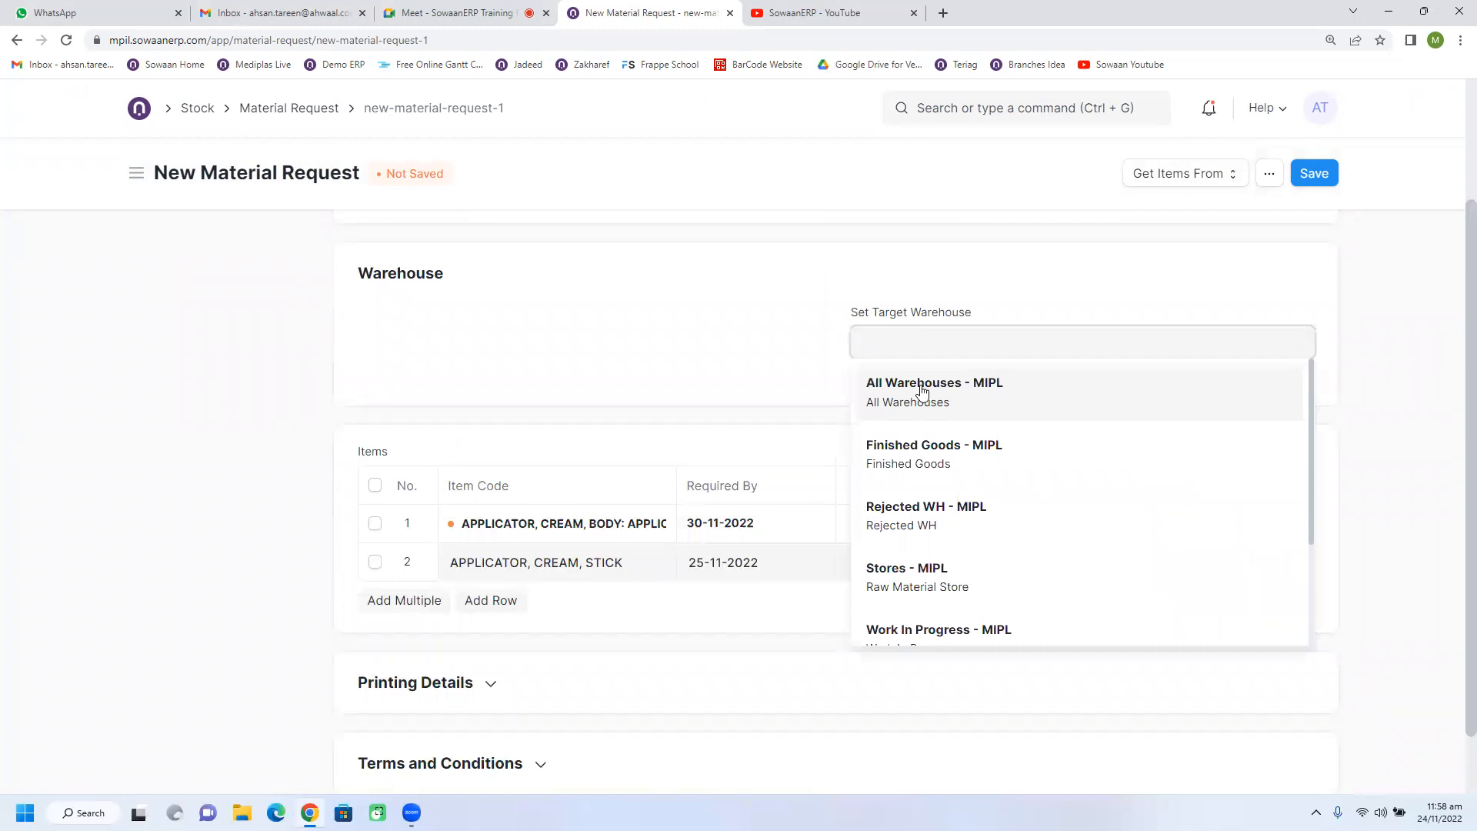
pyautogui.click(961, 562)
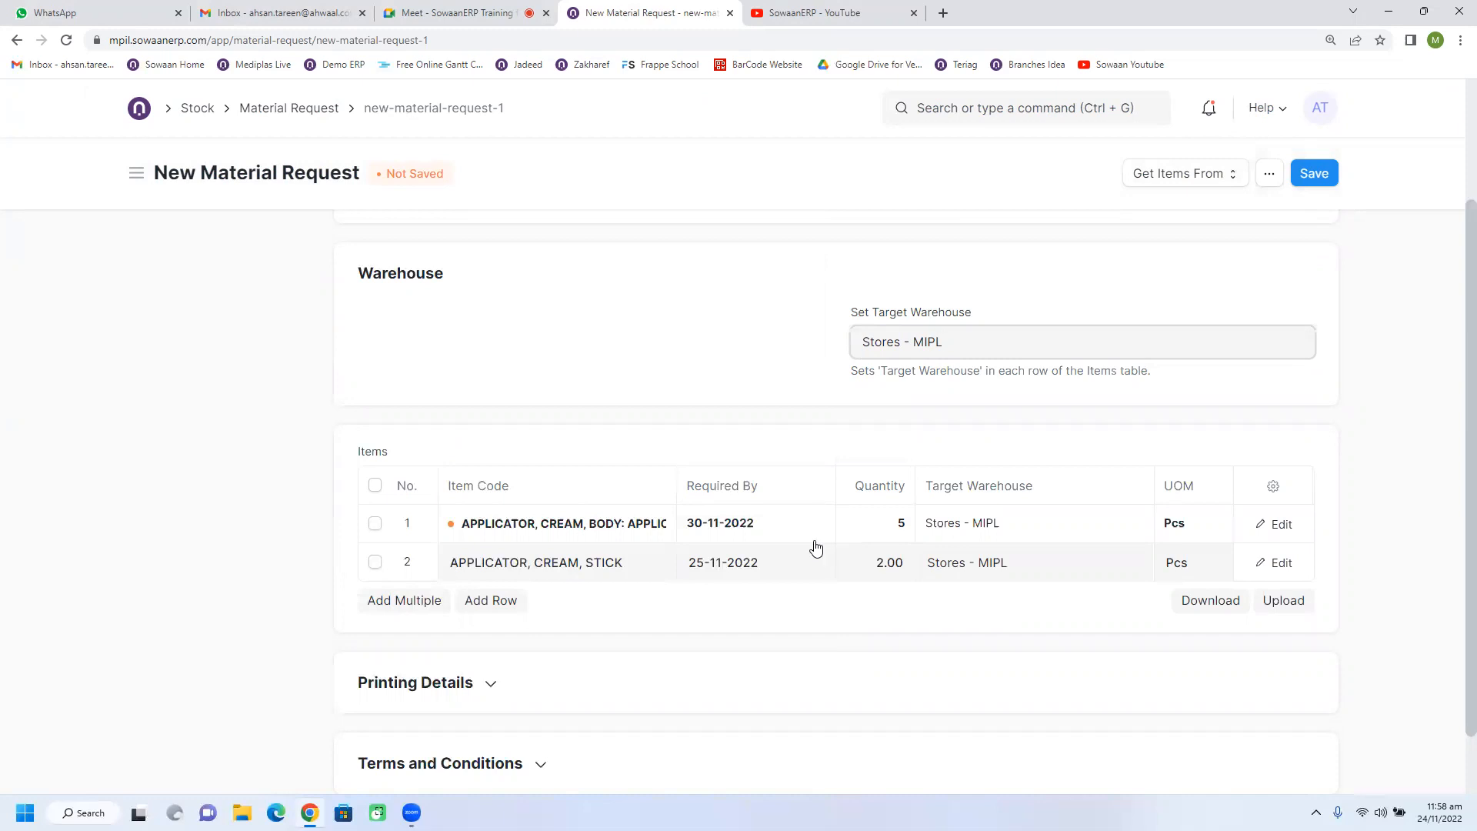
# Review the request's Terms and Conditions section, transaction date, required-by date and item rows.
pyautogui.scroll(-1, 782, 537)
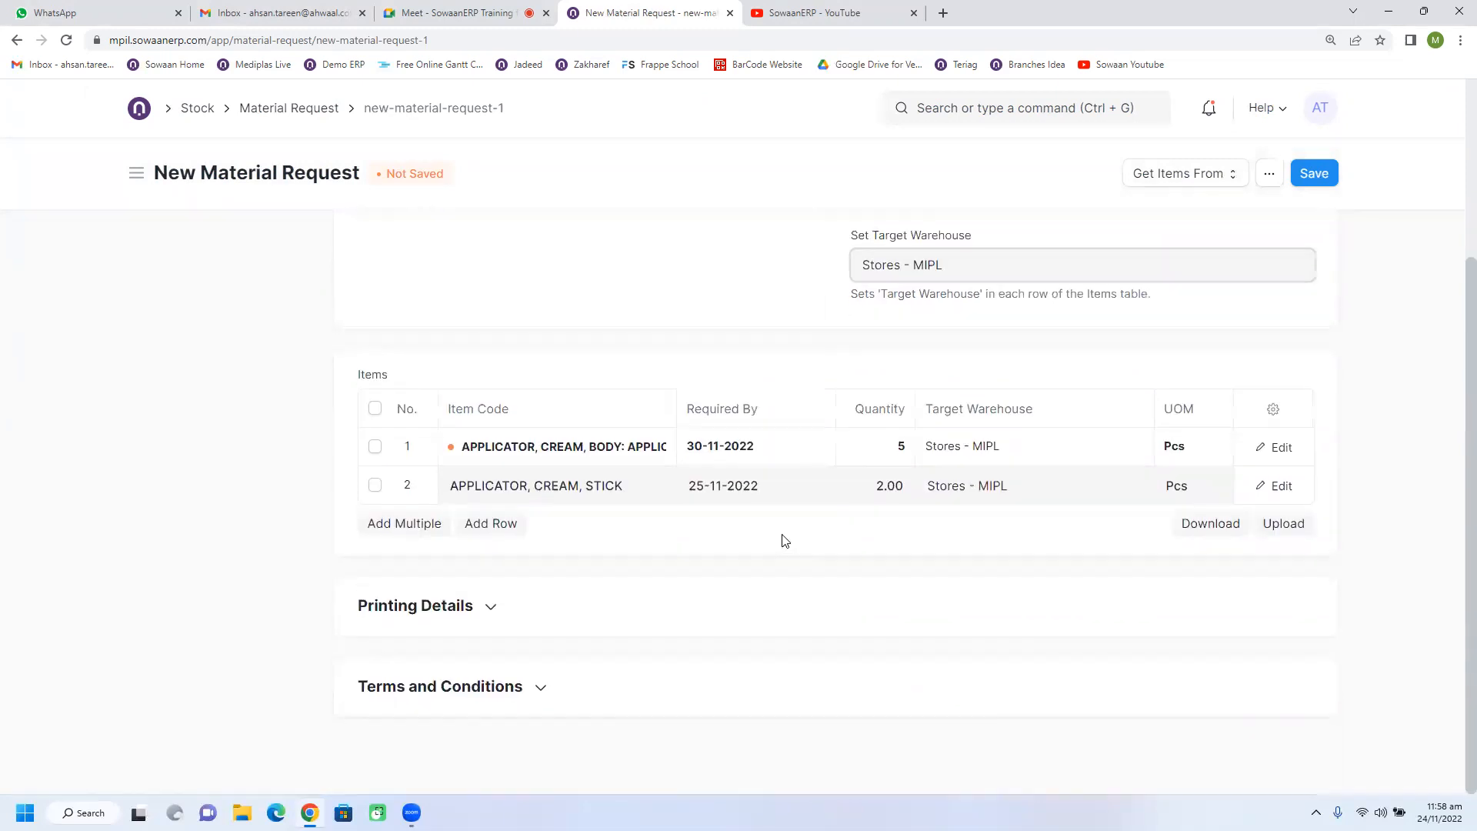
pyautogui.click(451, 685)
pyautogui.scroll(-4, 468, 609)
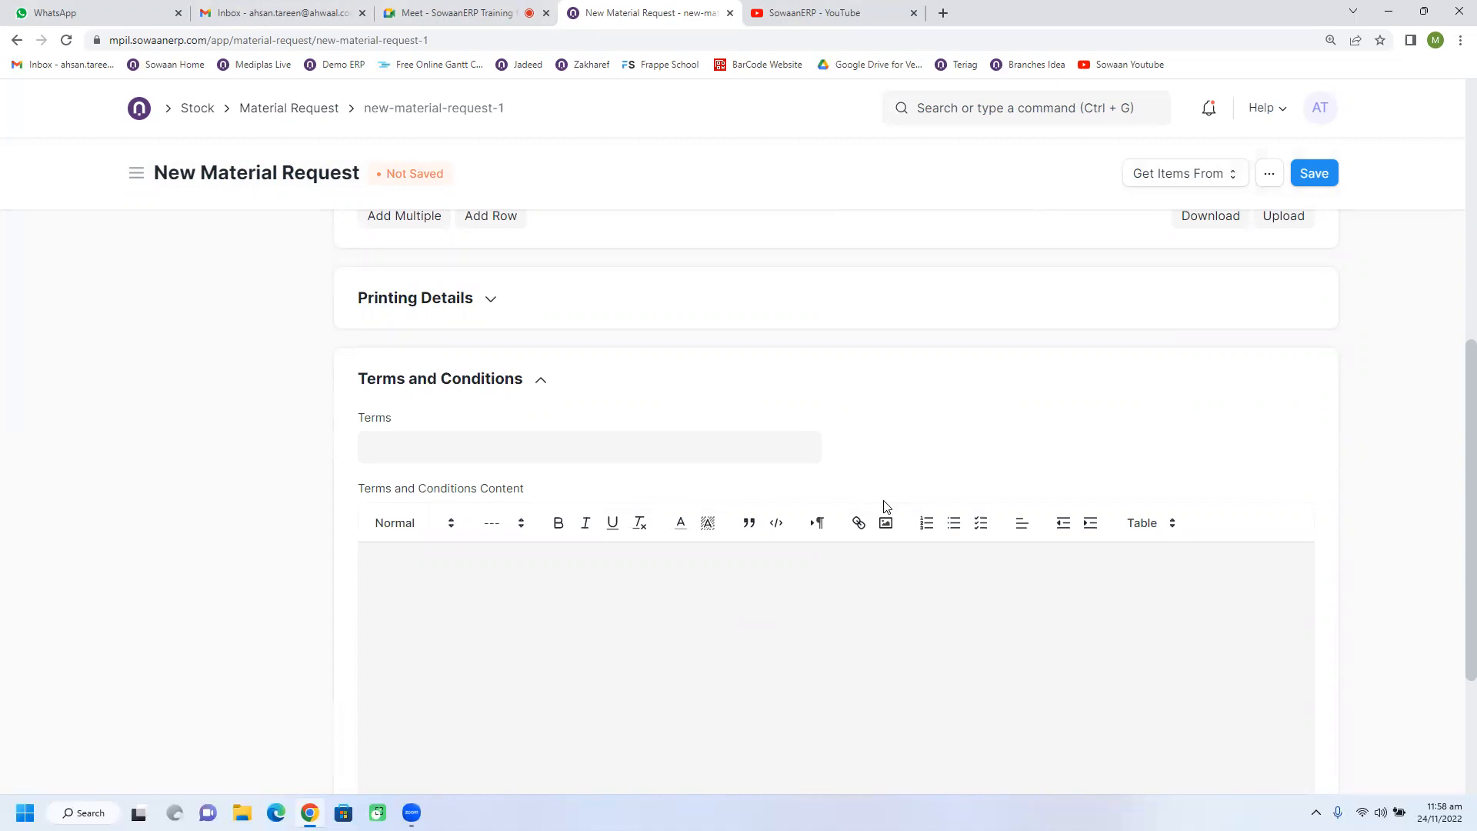
pyautogui.scroll(6, 923, 485)
pyautogui.scroll(1, 609, 350)
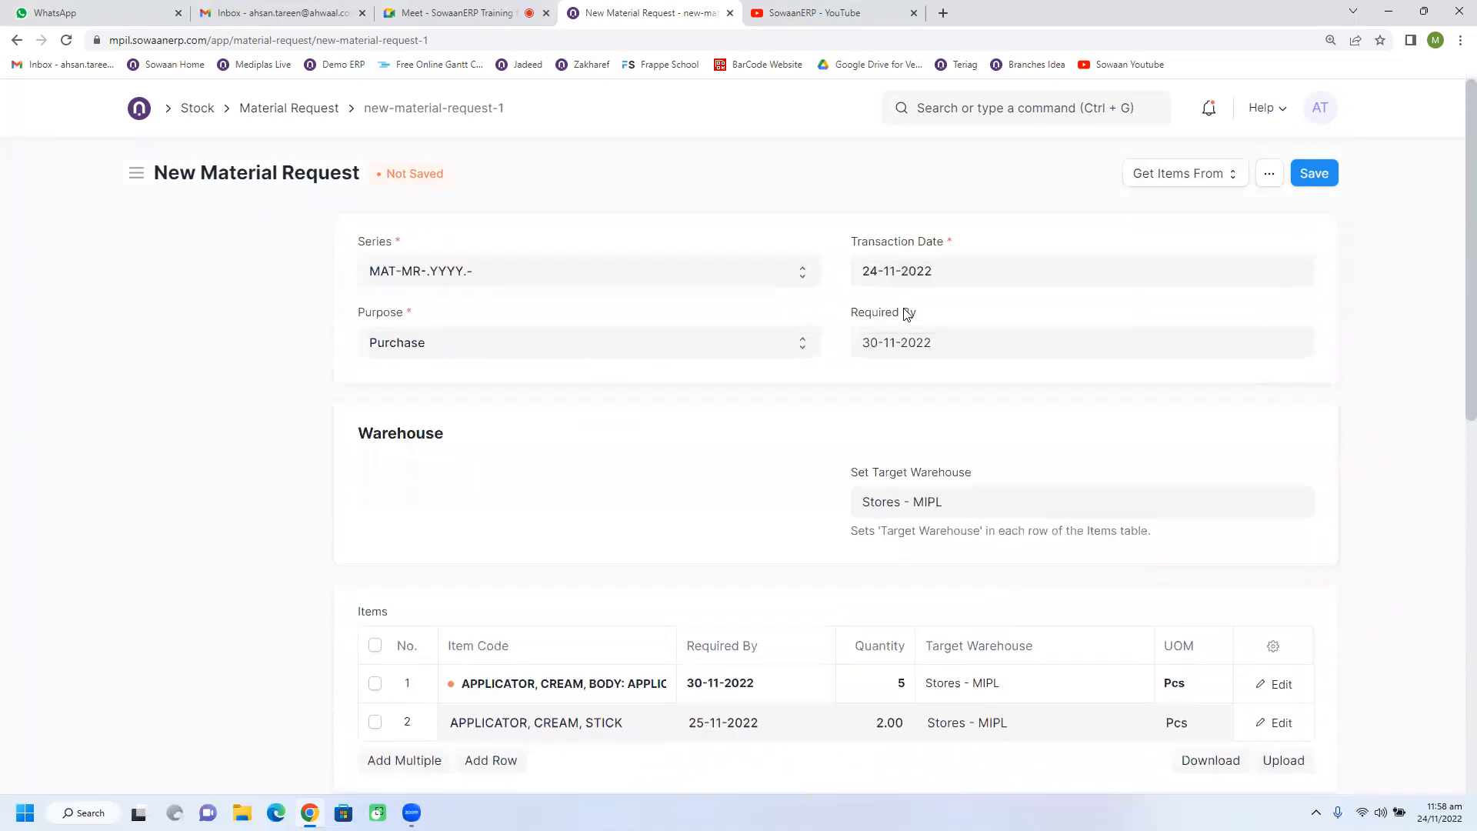
pyautogui.click(946, 265)
pyautogui.click(823, 314)
pyautogui.click(946, 348)
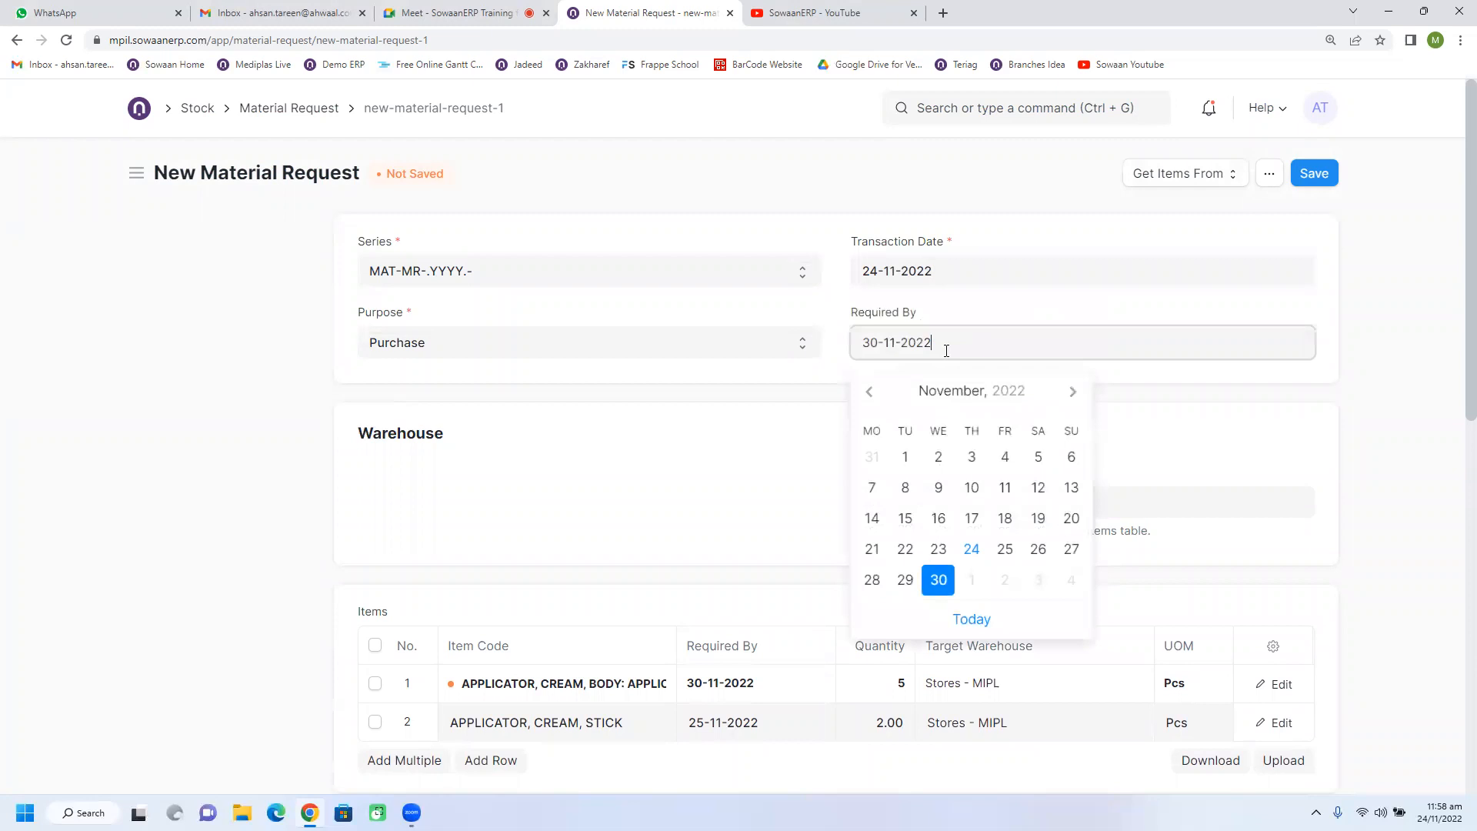
pyautogui.click(800, 418)
pyautogui.scroll(-3, 774, 523)
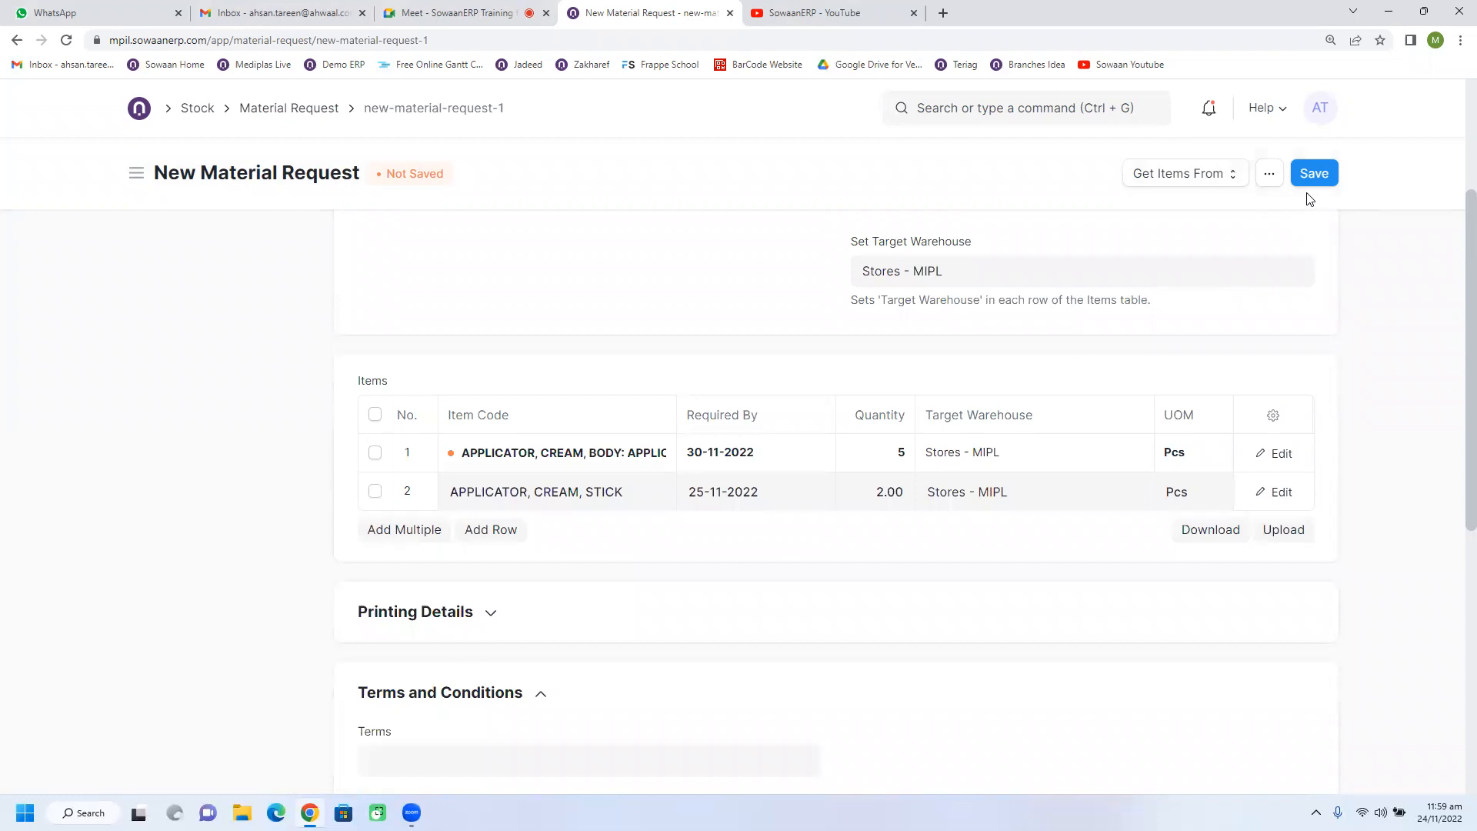
pyautogui.scroll(3, 1232, 346)
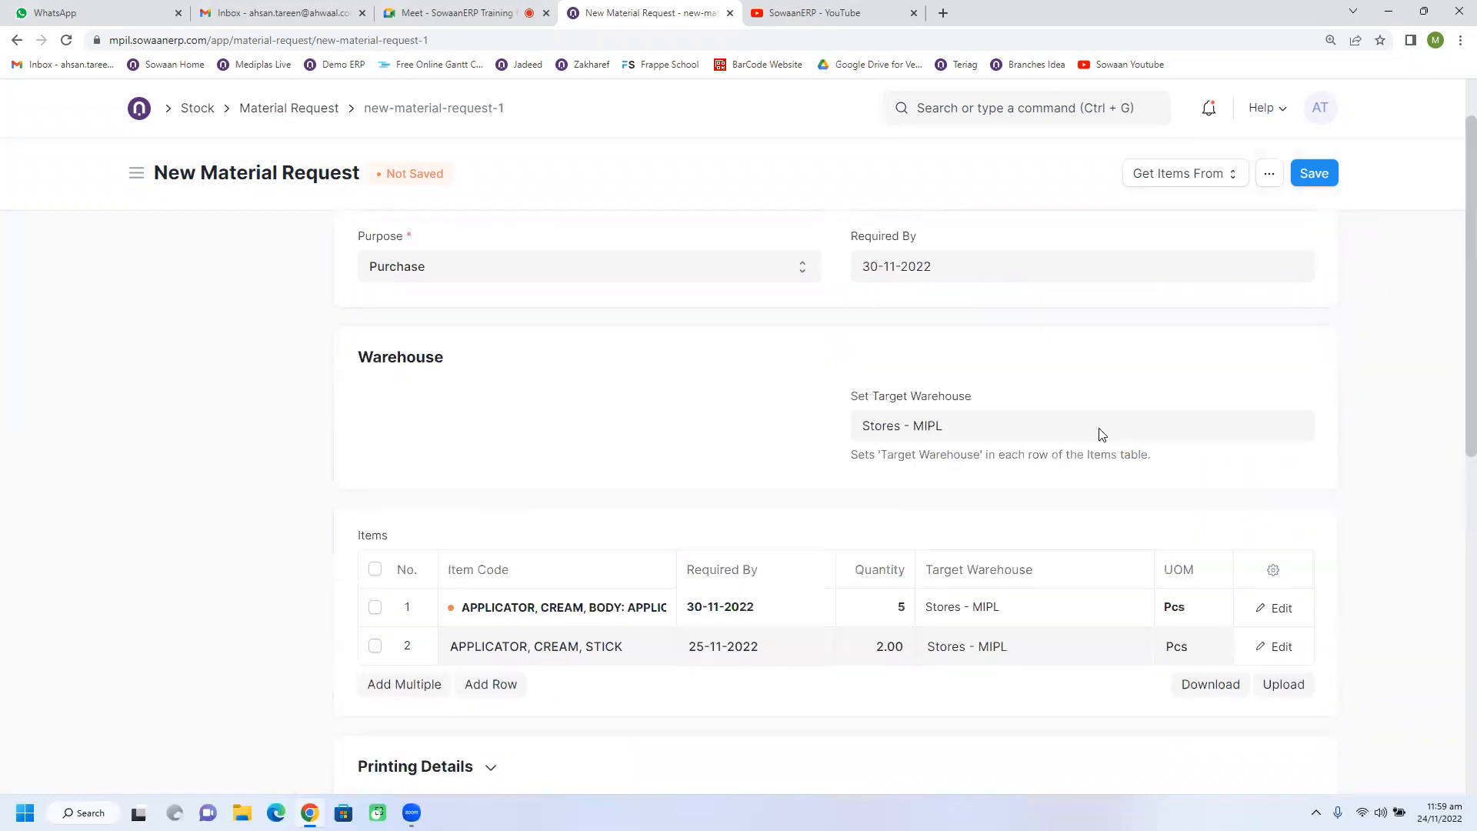
# Save the new material request and submit it with confirmation.
pyautogui.click(1320, 174)
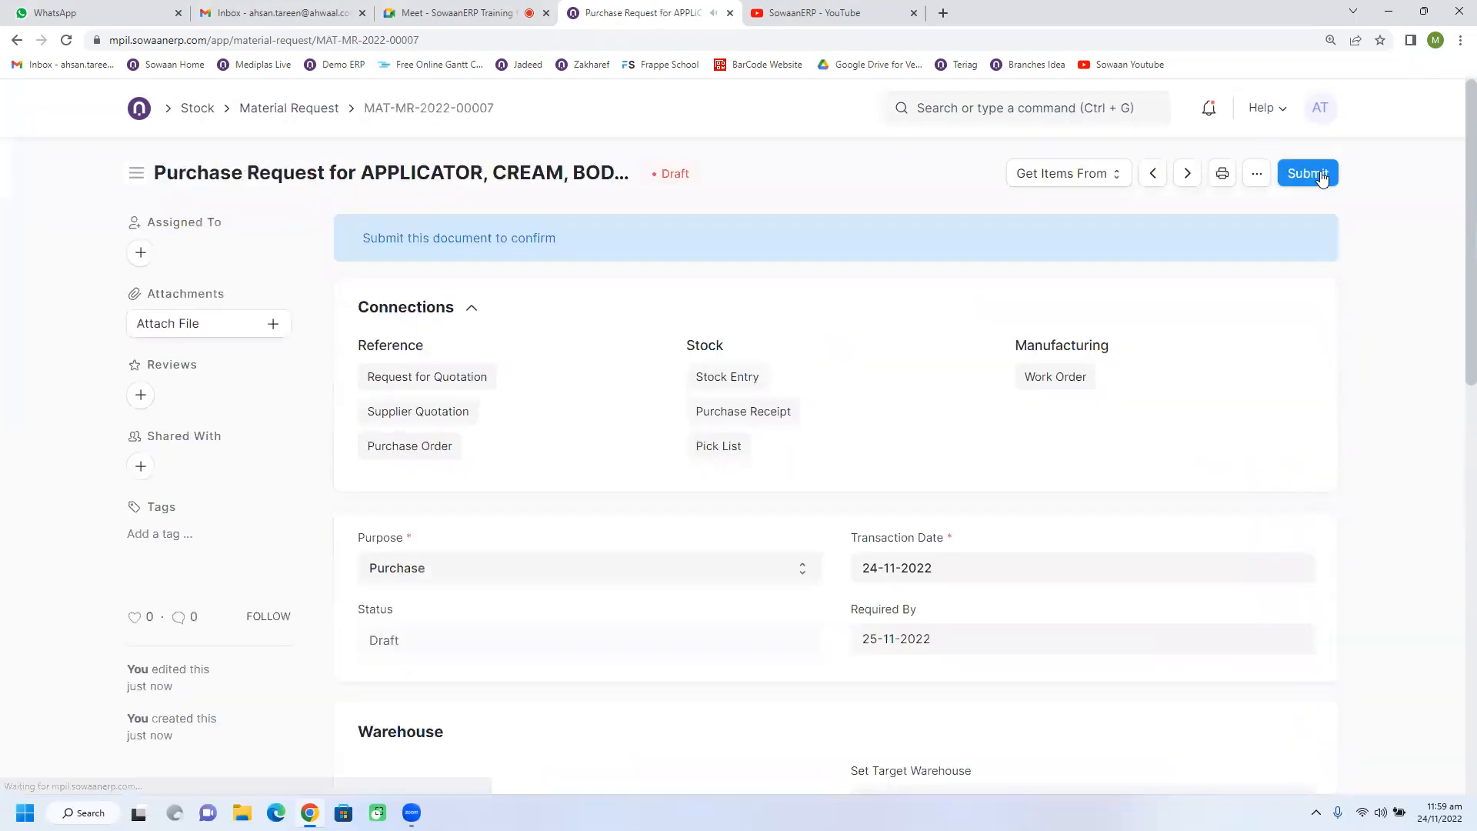
pyautogui.click(1321, 177)
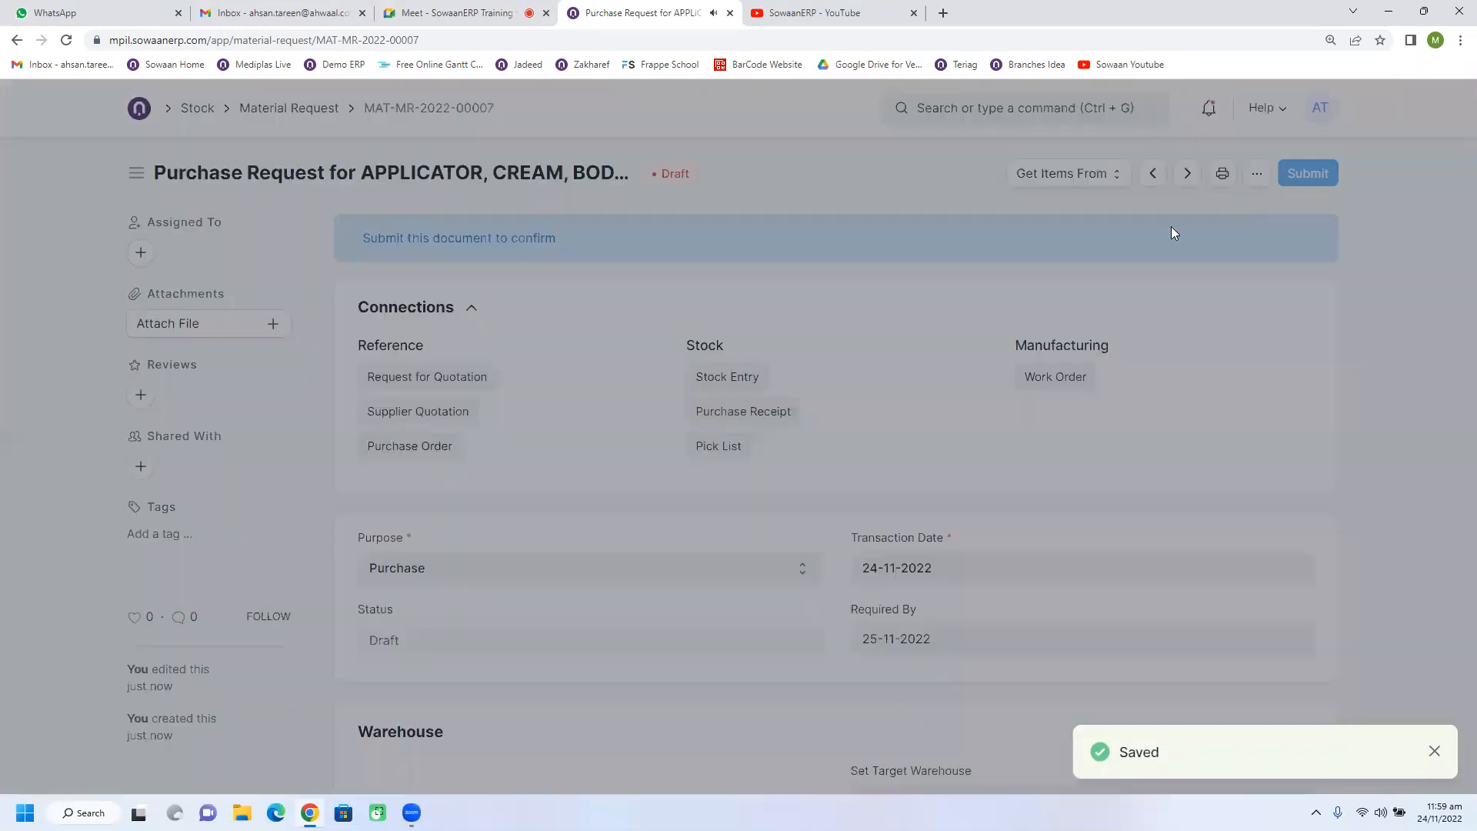
pyautogui.click(974, 253)
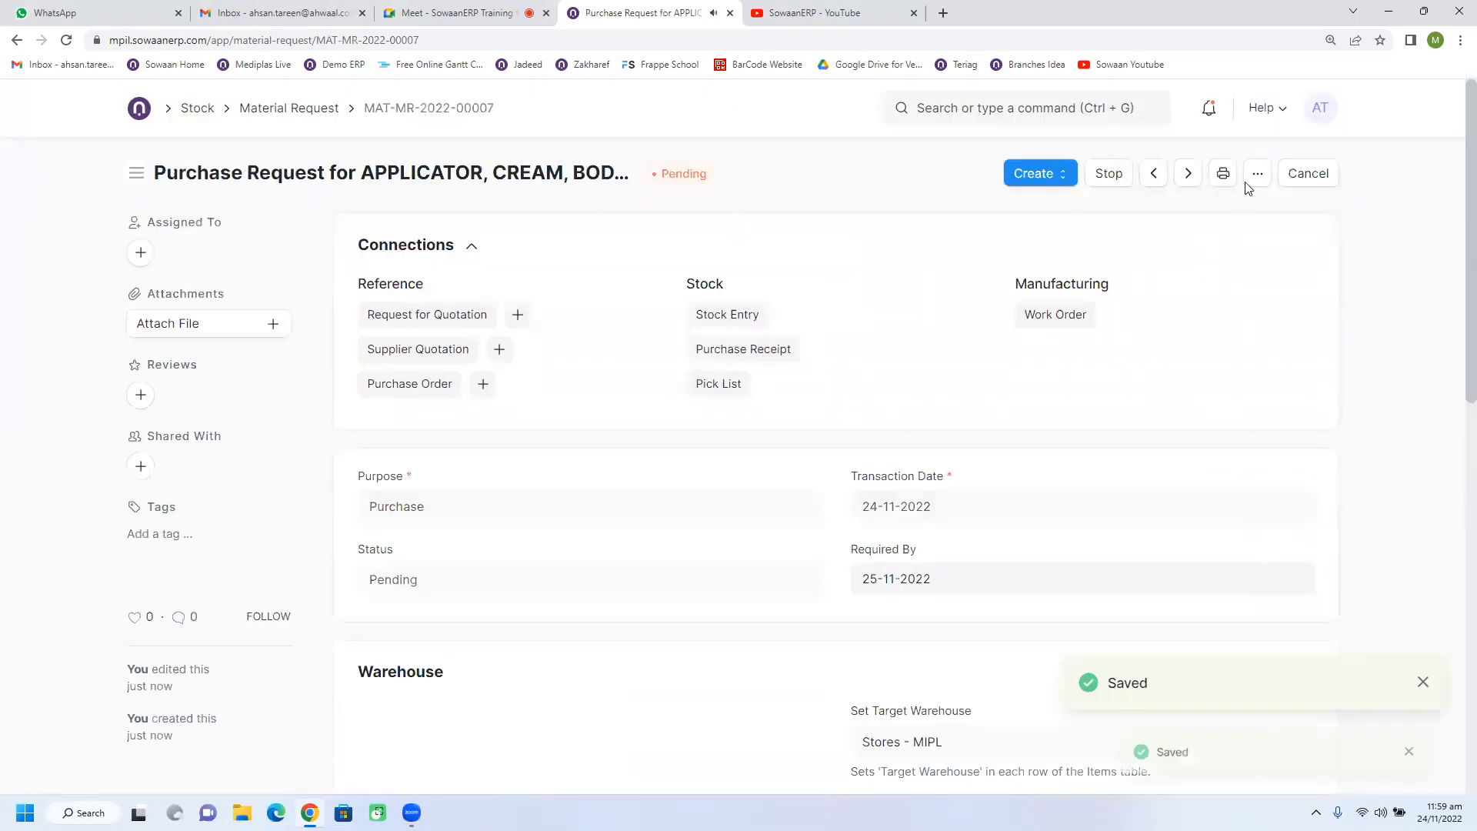
# Duplicate the submitted material request and set the quantities to 2 for the applicator body and 6 for the applicator stick.
pyautogui.click(1257, 174)
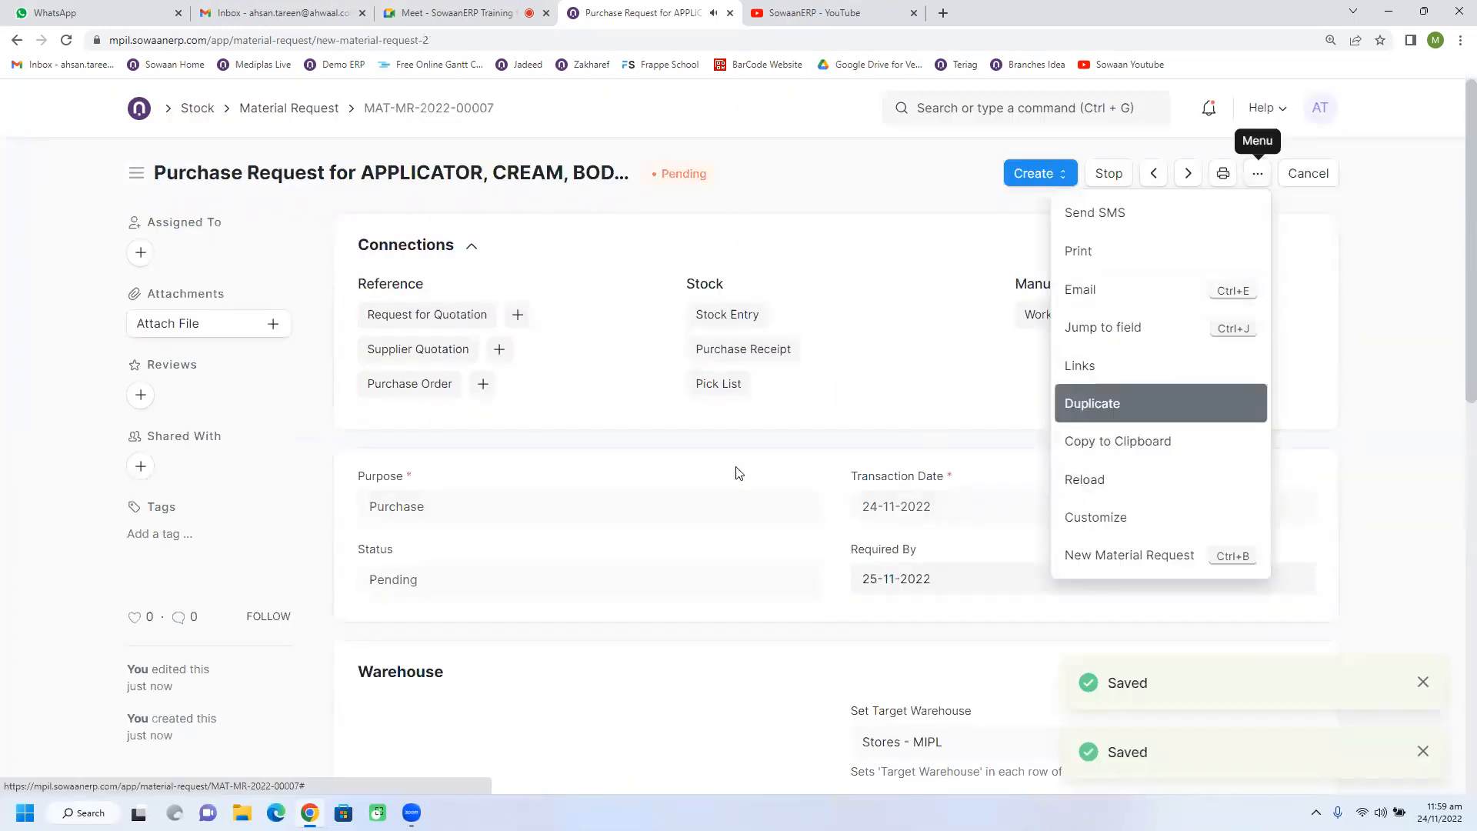
pyautogui.click(1086, 407)
pyautogui.scroll(-3, 809, 545)
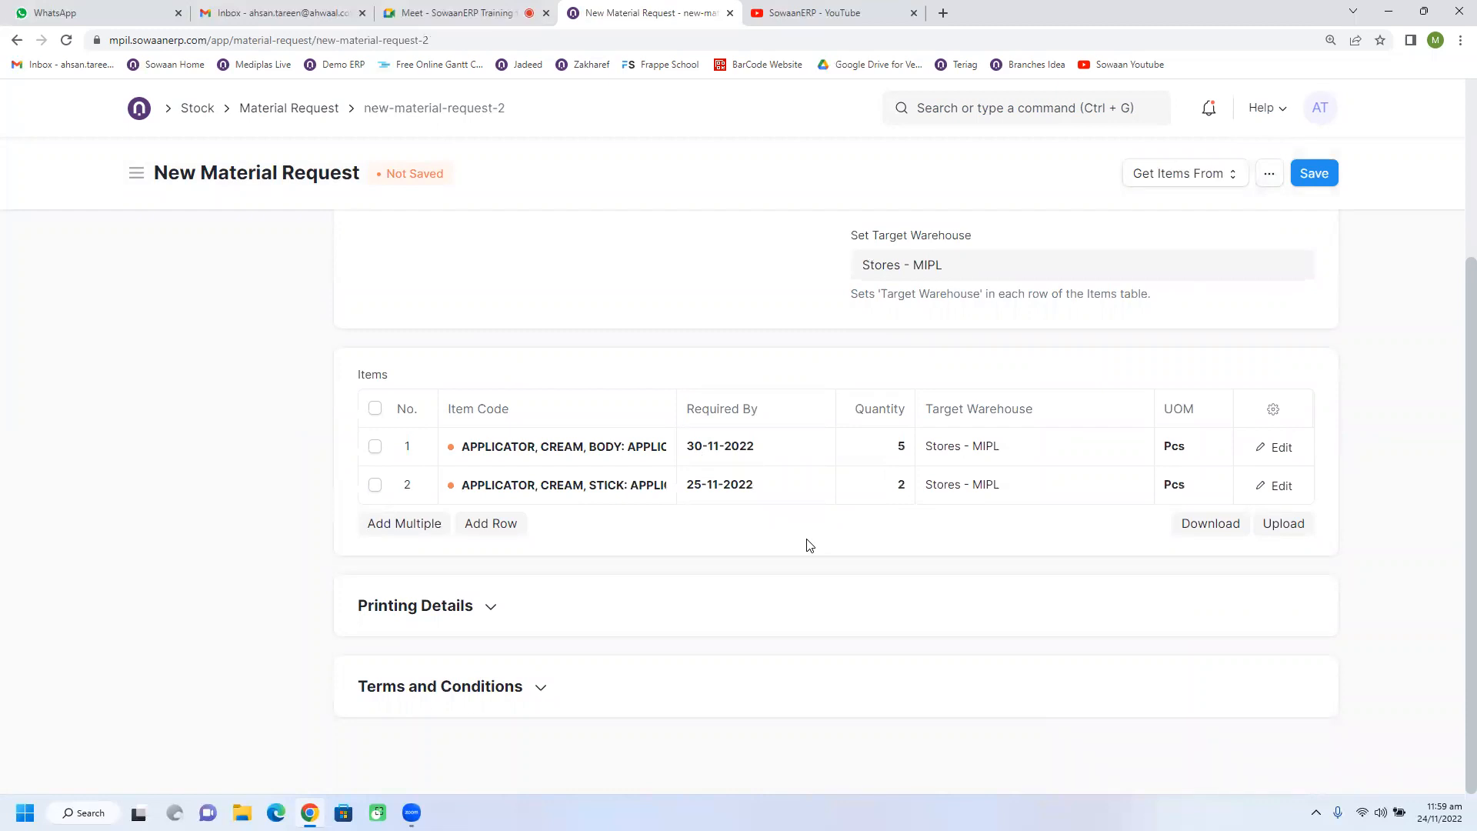
pyautogui.click(875, 473)
pyautogui.click(880, 454)
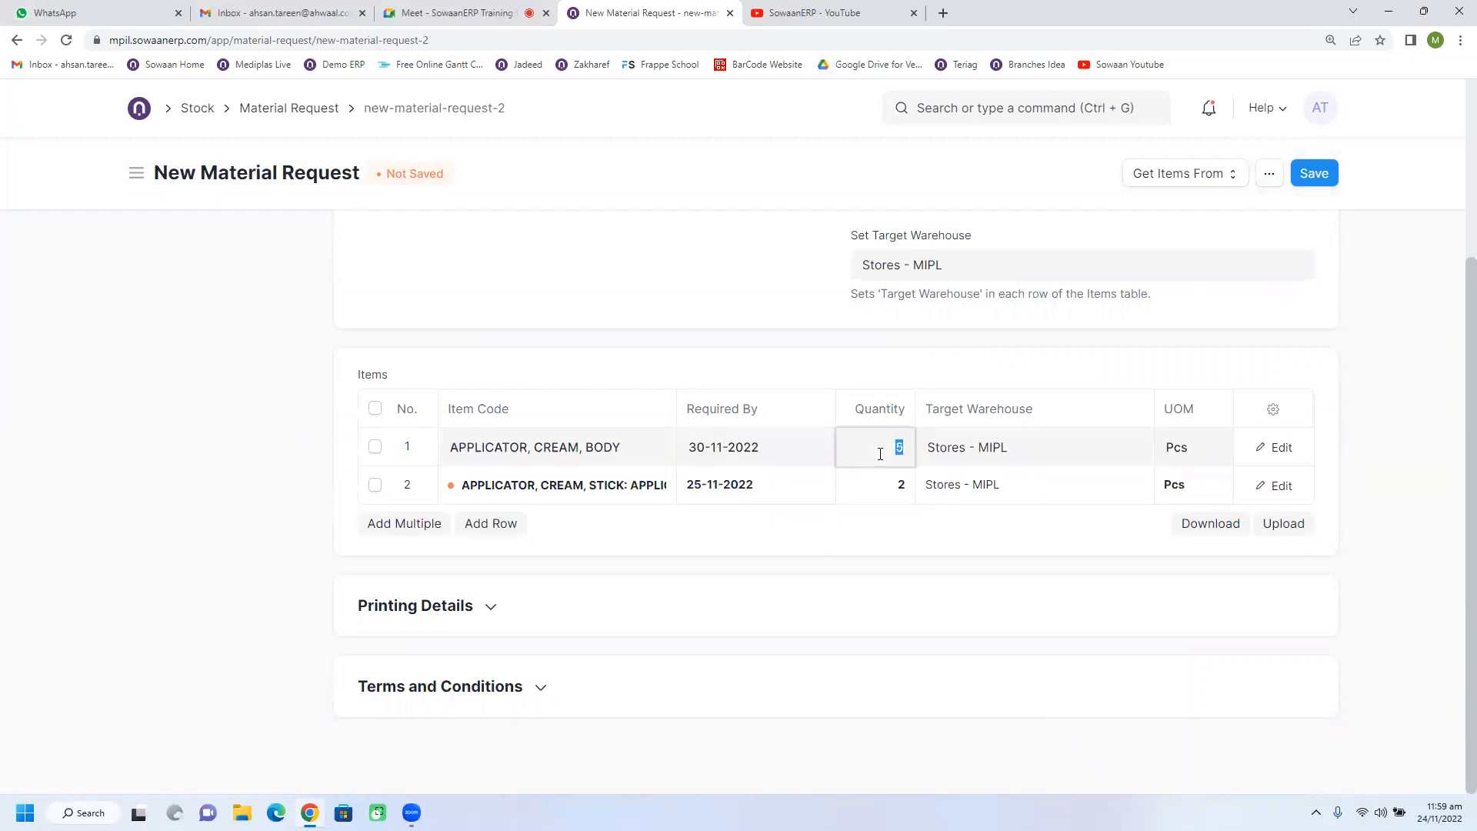
pyautogui.write('2')
pyautogui.click(880, 502)
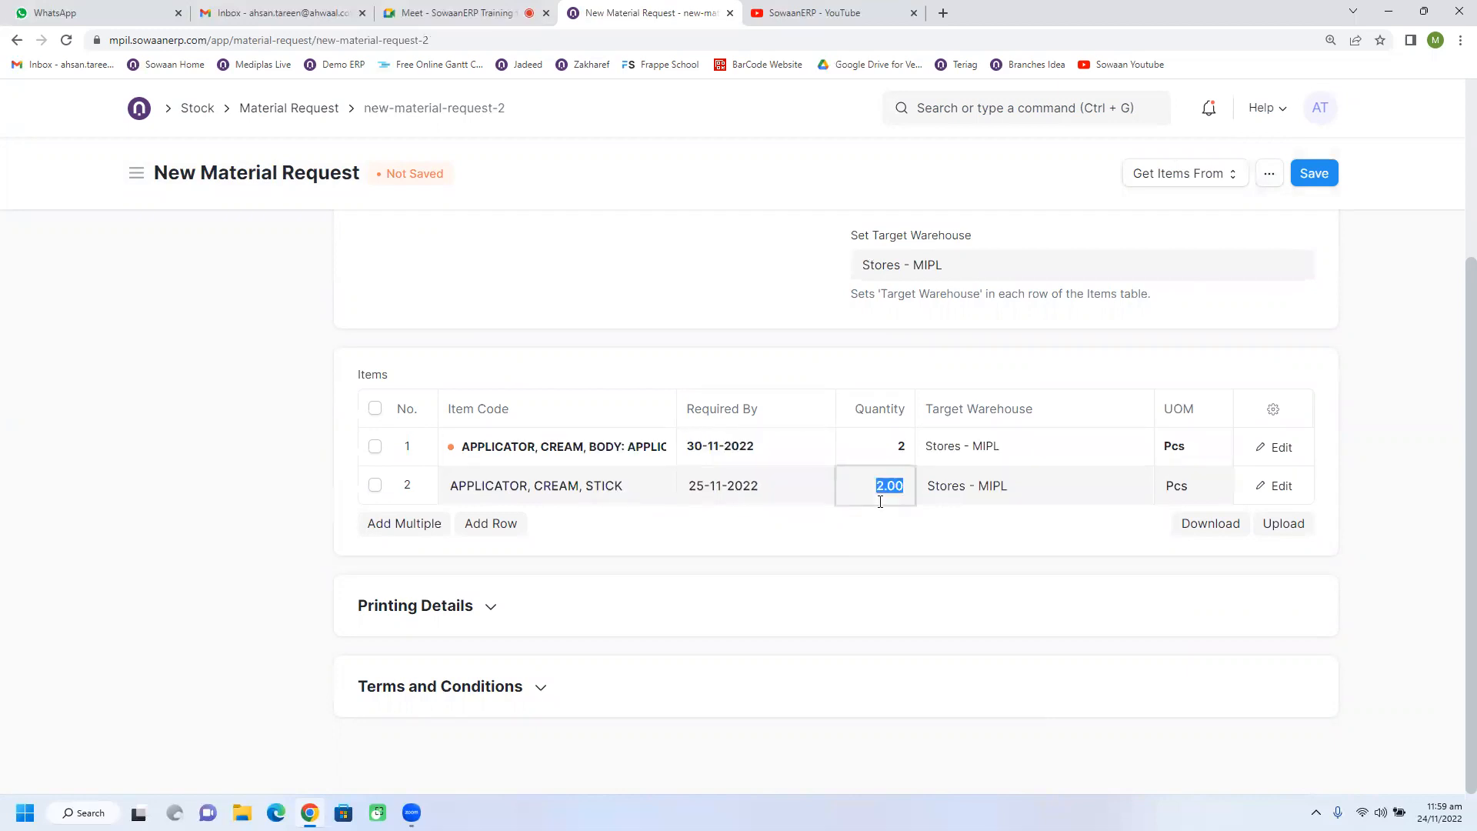
pyautogui.write('6')
# Save the duplicated material request and submit it with confirmation.
pyautogui.click(1310, 177)
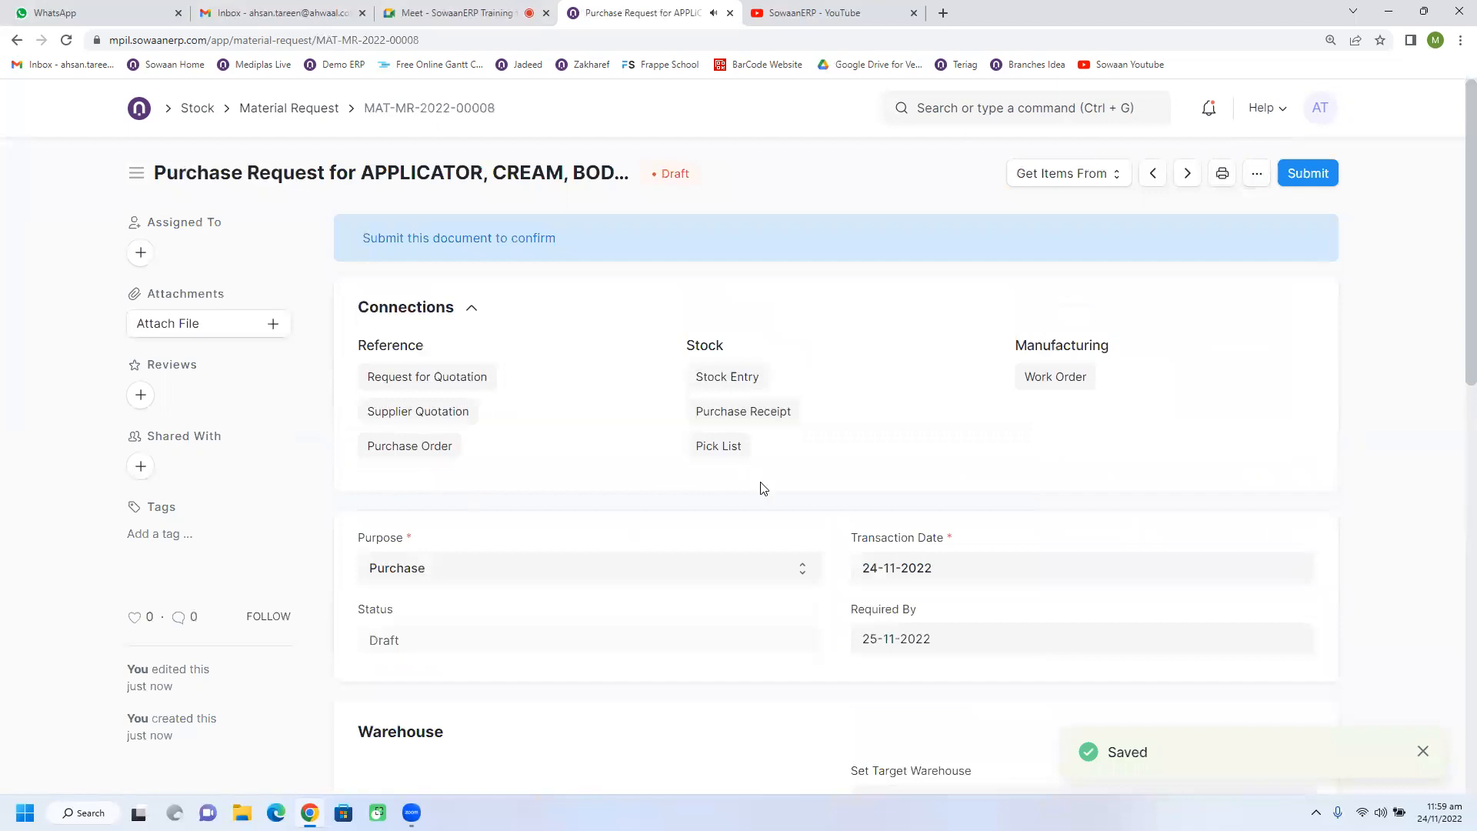
pyautogui.click(1305, 175)
pyautogui.click(965, 245)
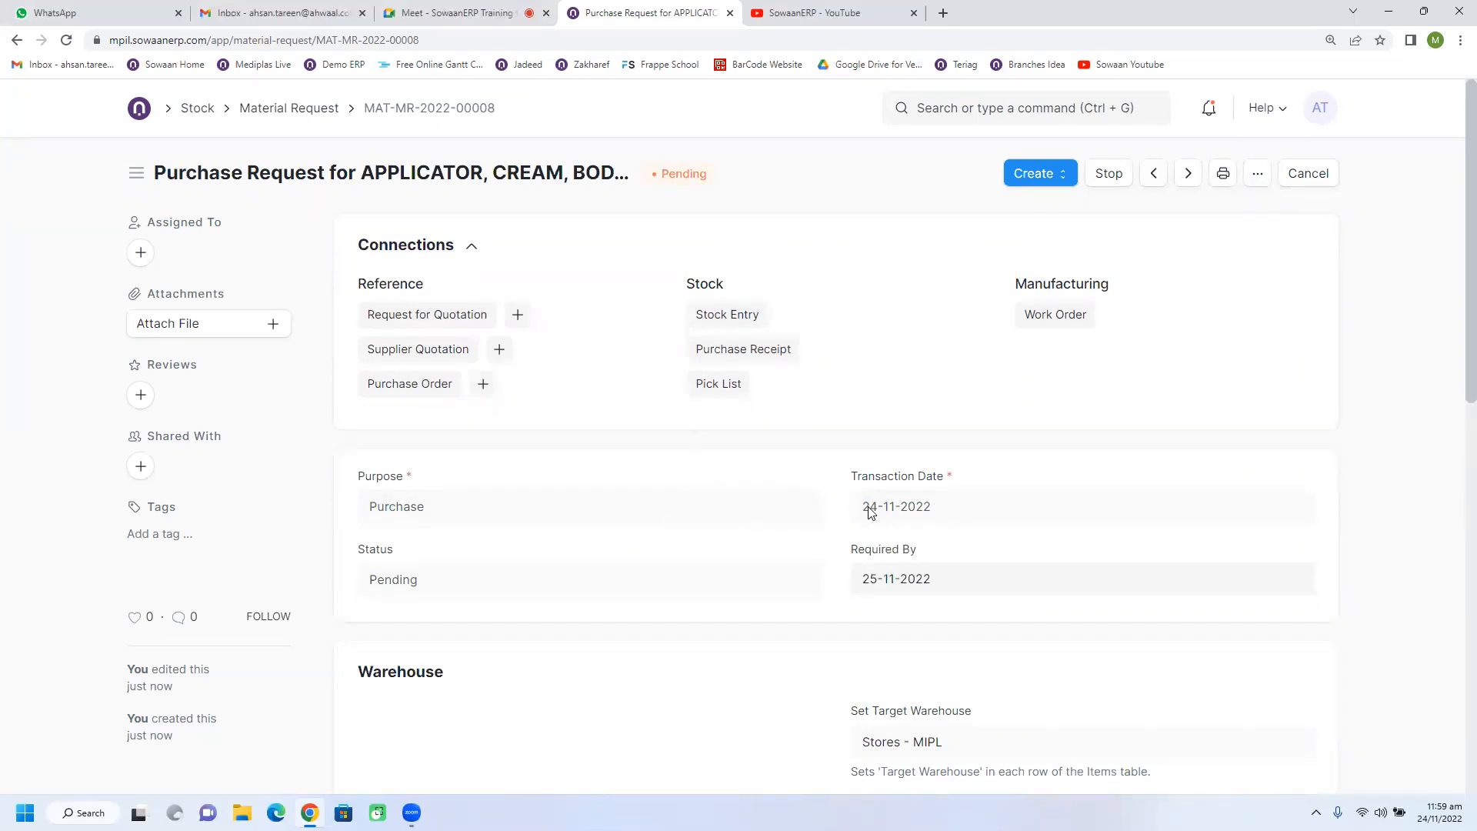
pyautogui.scroll(-4, 783, 533)
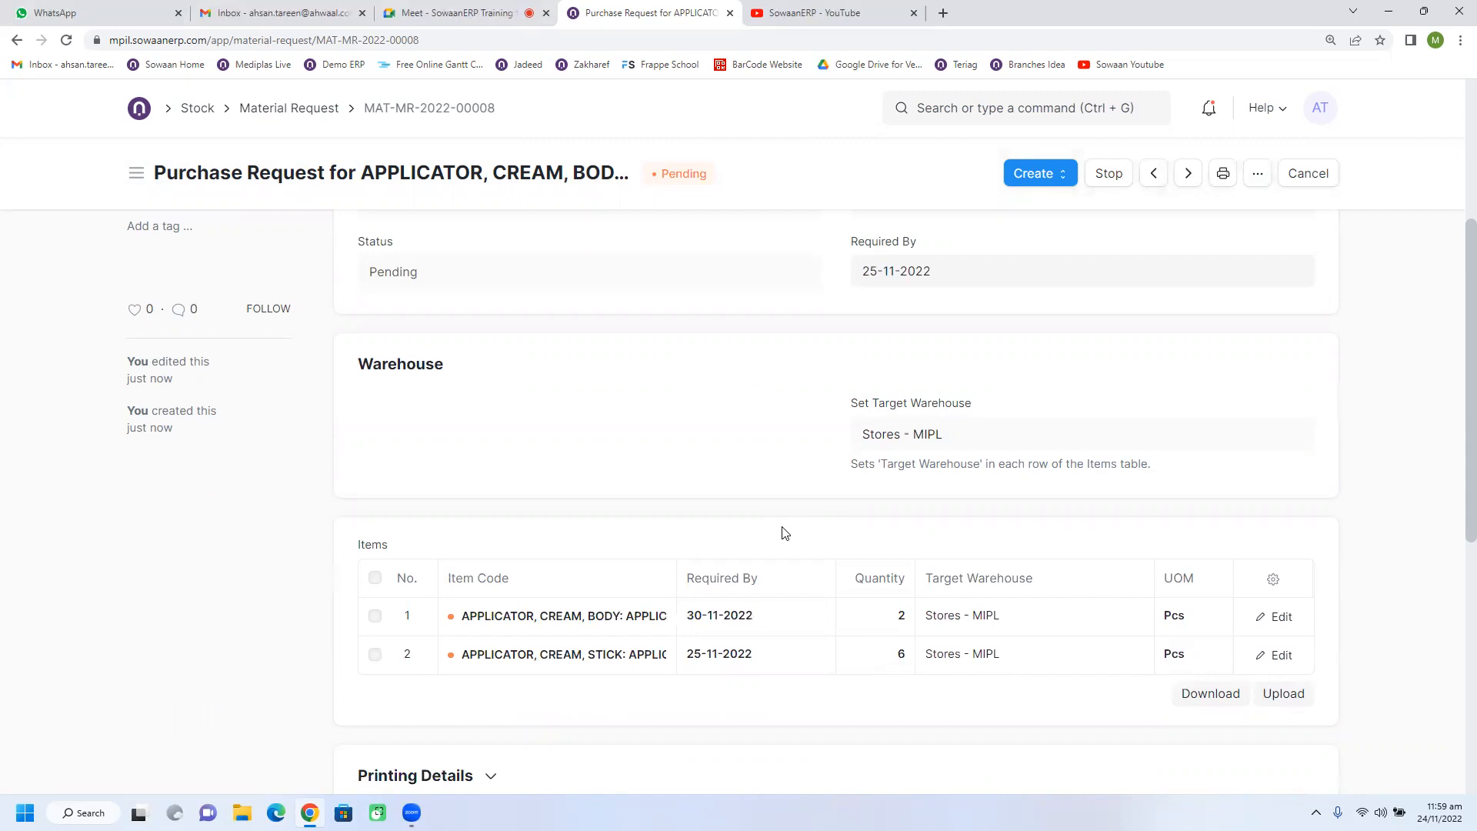
pyautogui.scroll(-5, 784, 532)
pyautogui.scroll(8, 783, 529)
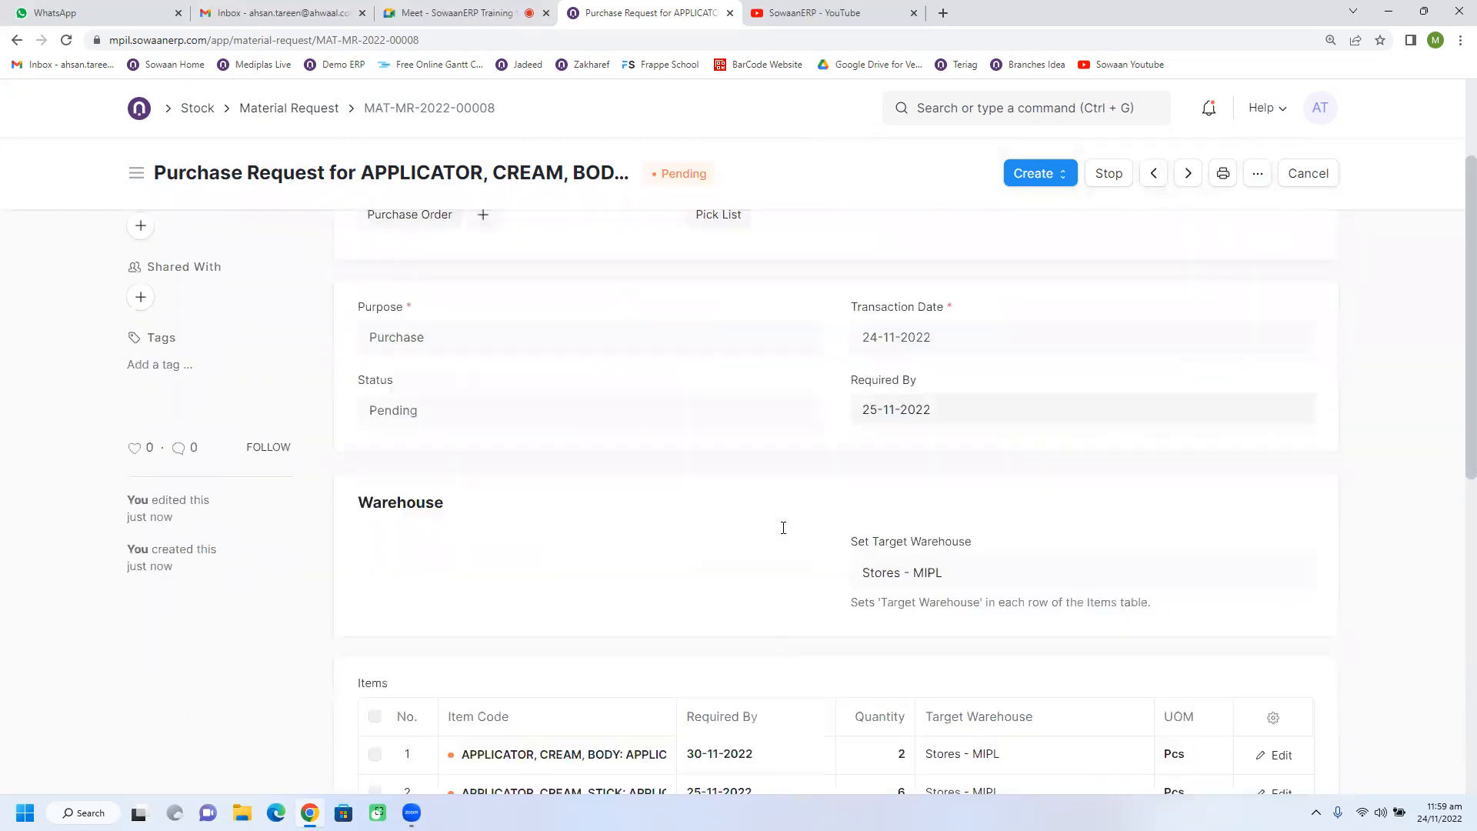
pyautogui.scroll(1, 785, 478)
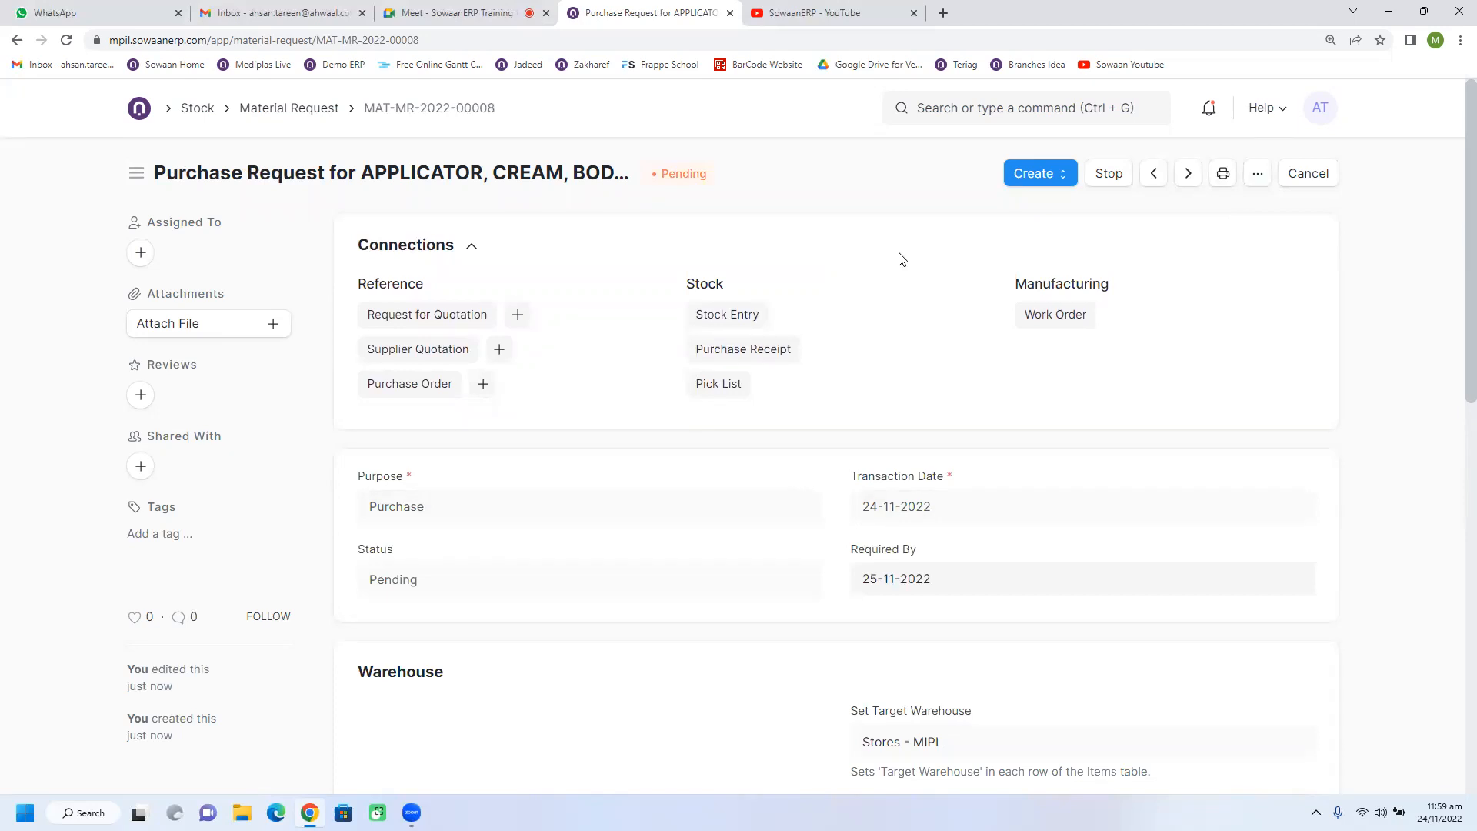
# Start a new purchase order from the purchase order list of the Buying module.
pyautogui.click(1037, 176)
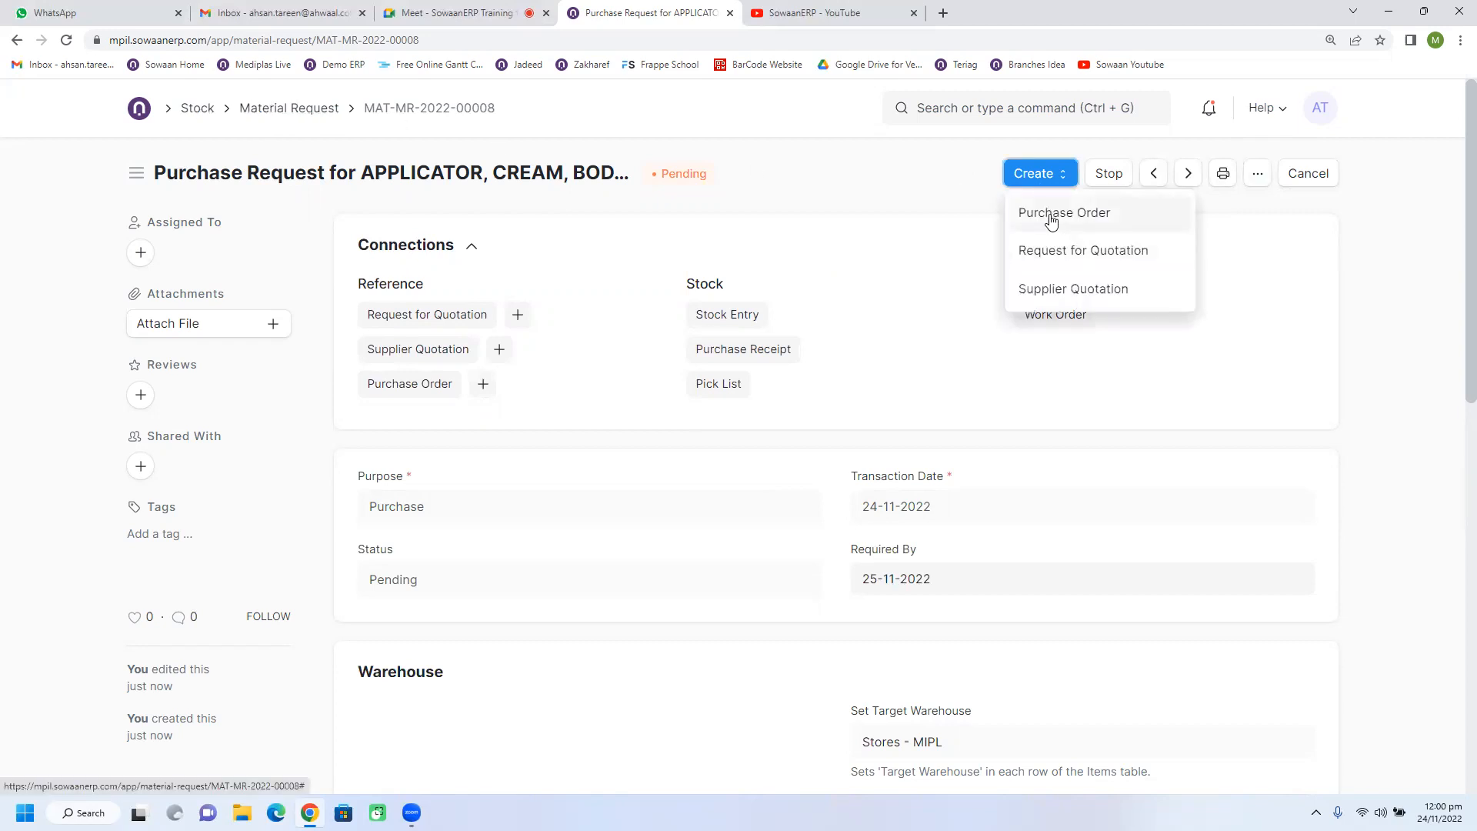
pyautogui.click(922, 208)
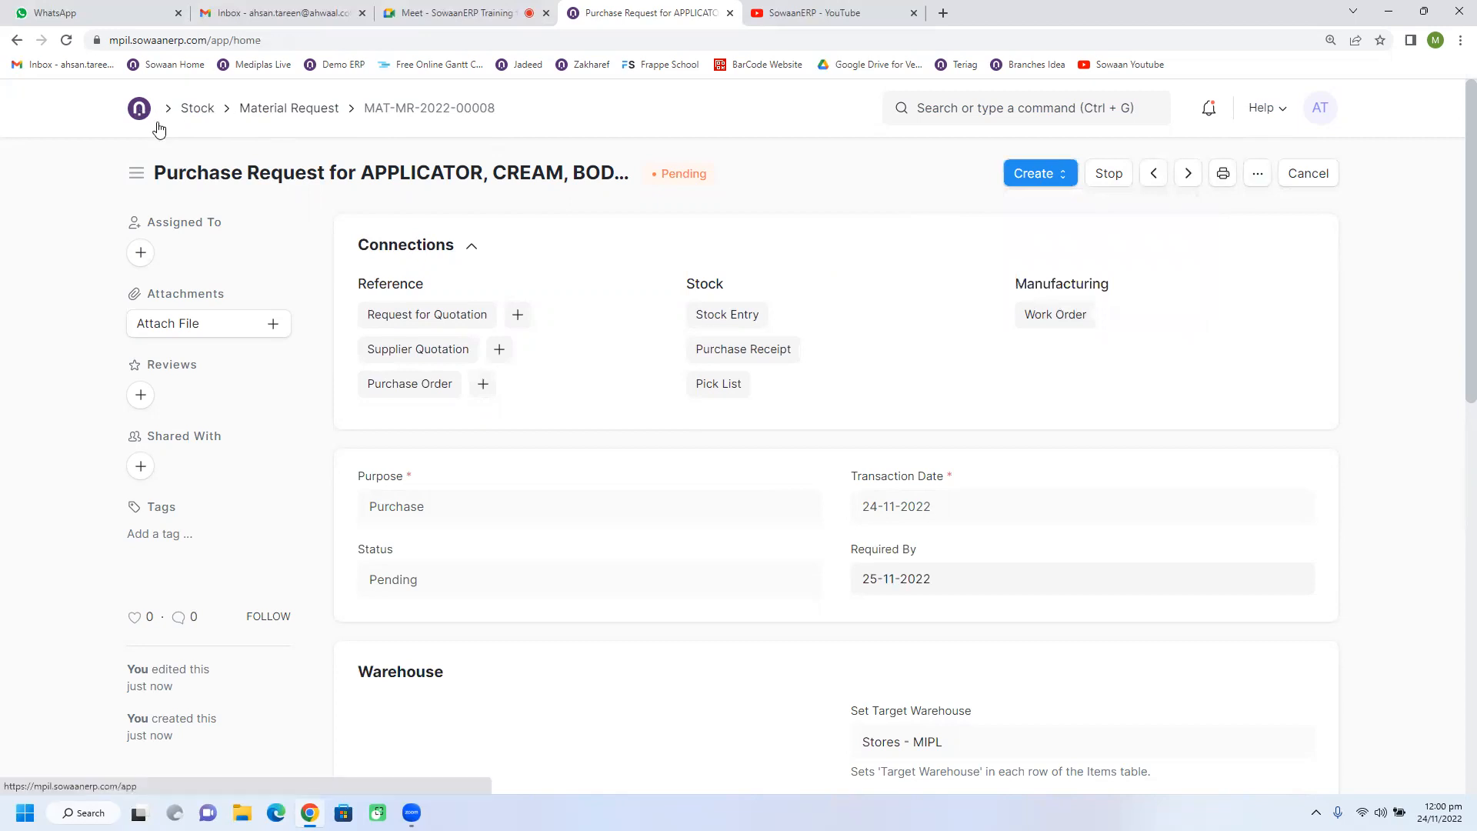
pyautogui.click(141, 110)
pyautogui.click(198, 436)
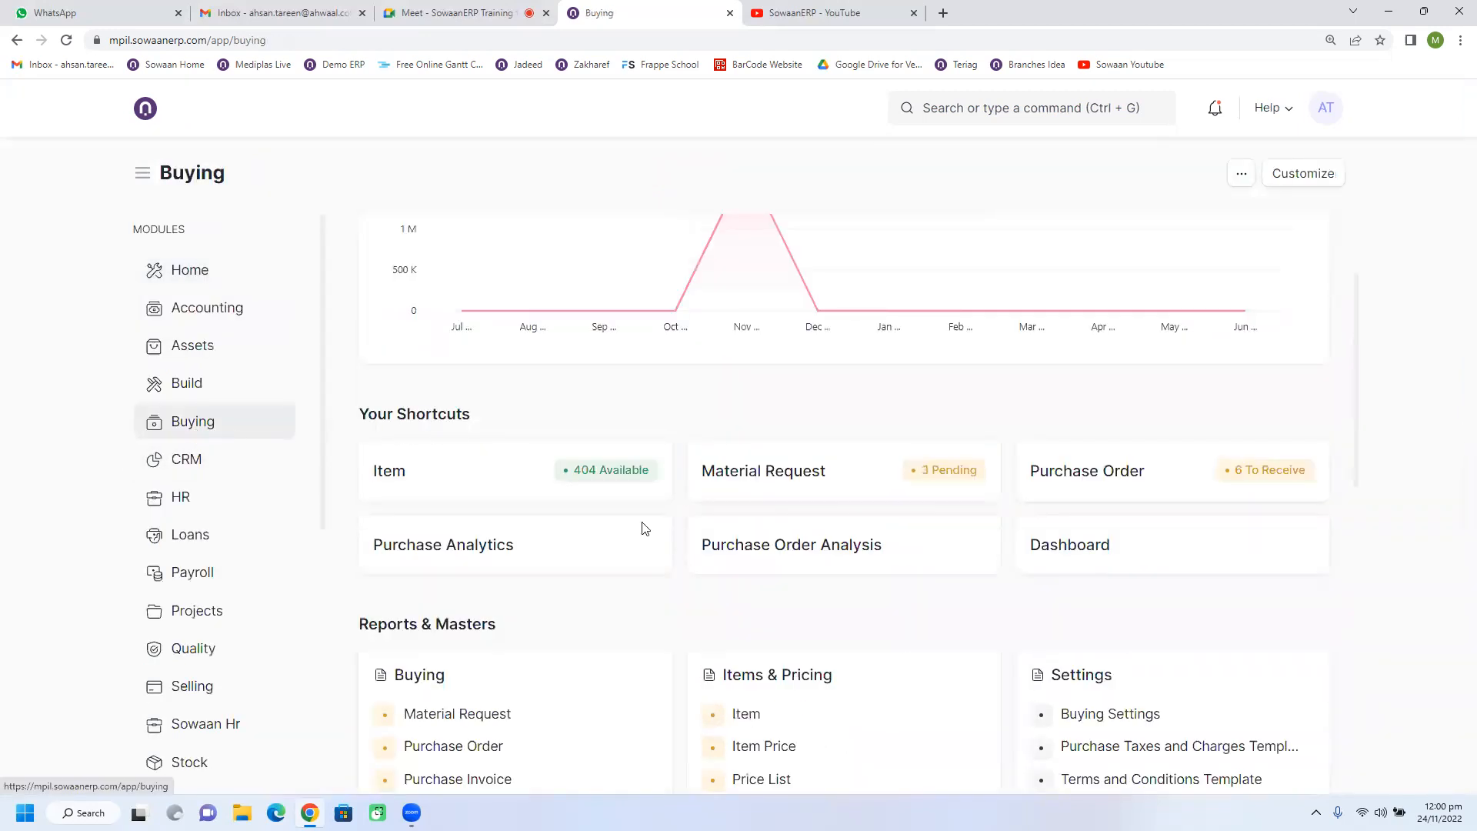
pyautogui.click(1154, 475)
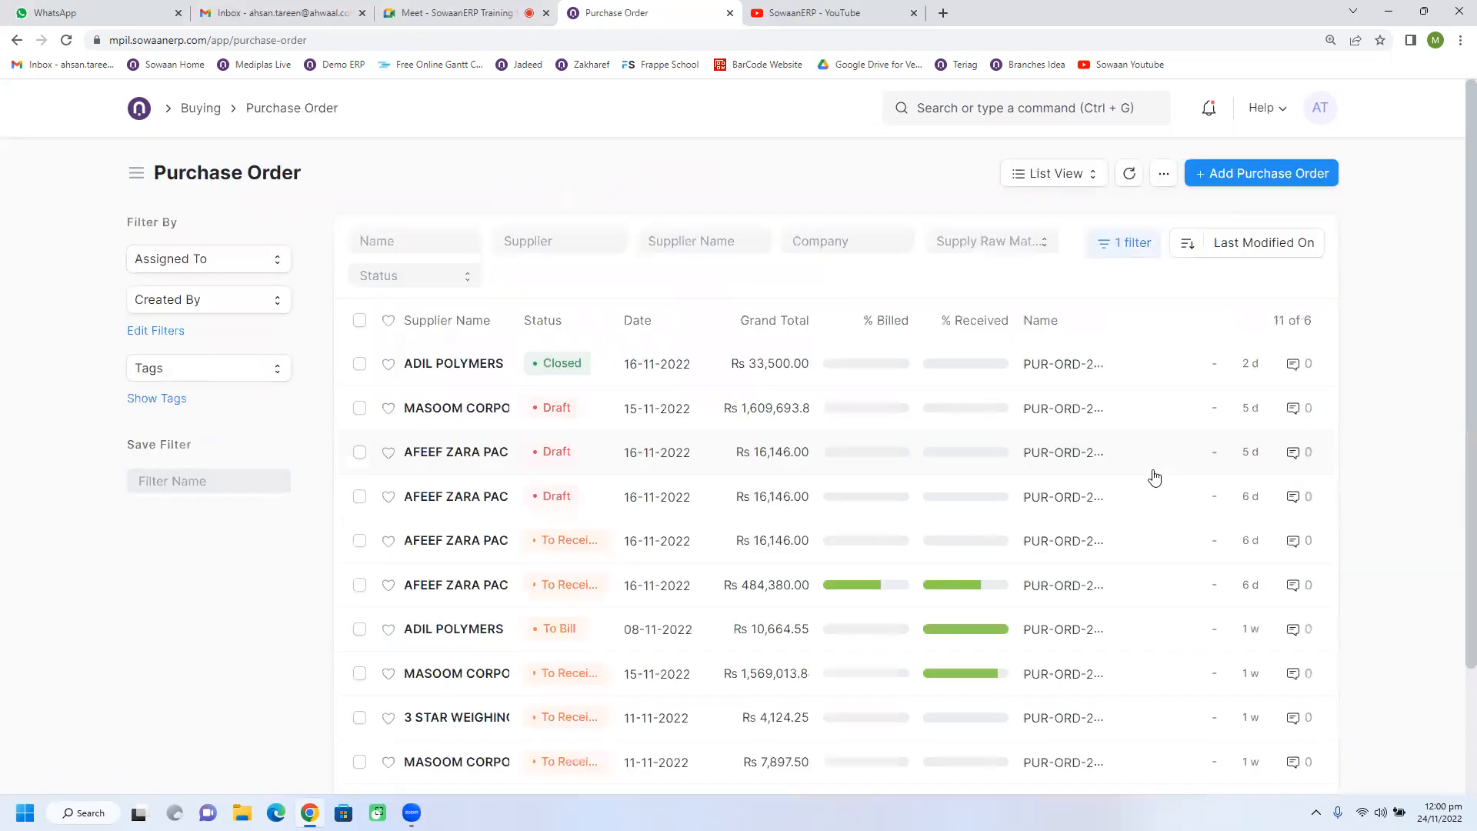
pyautogui.click(1250, 179)
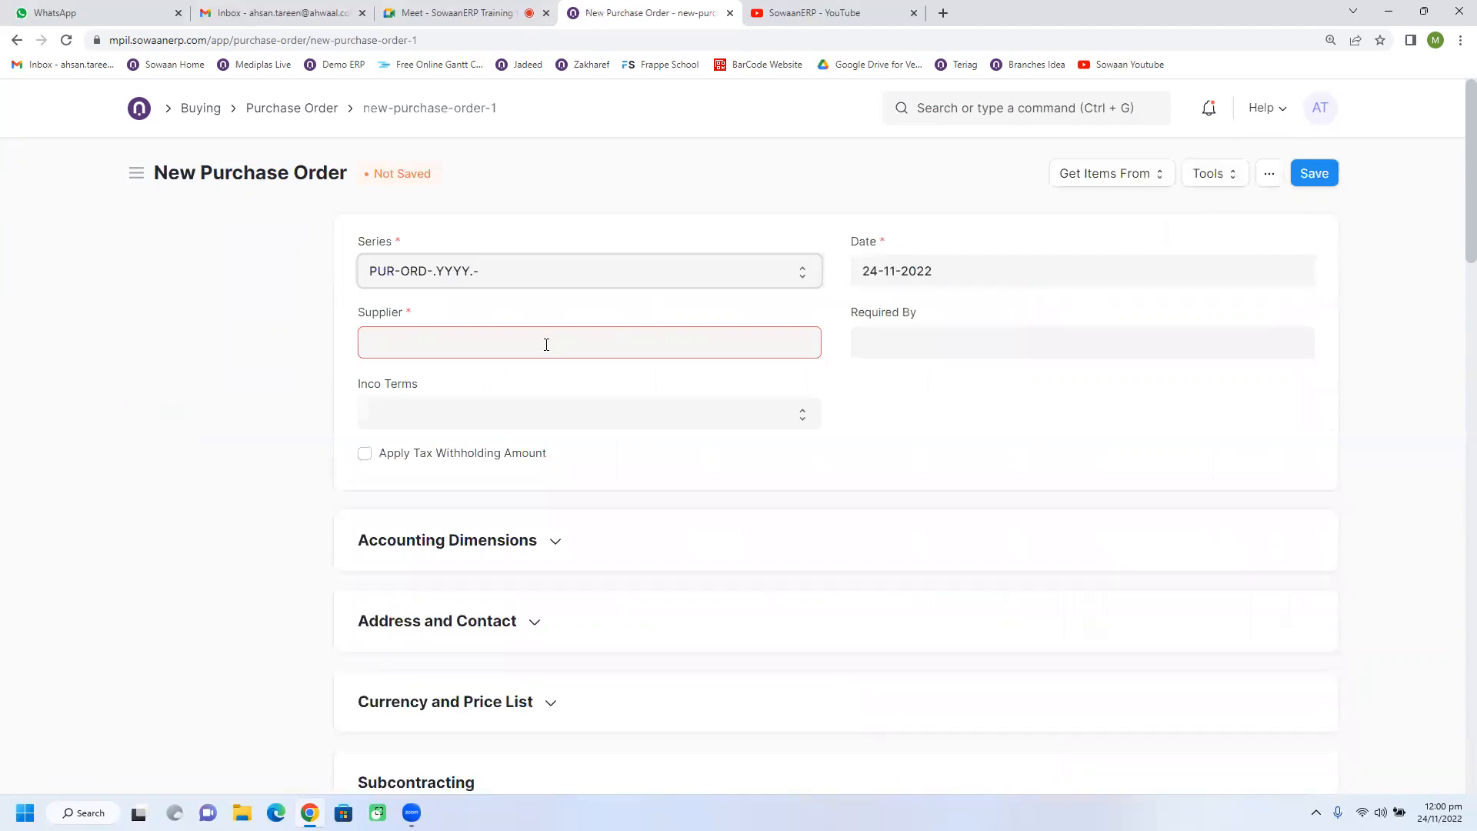
pyautogui.click(546, 344)
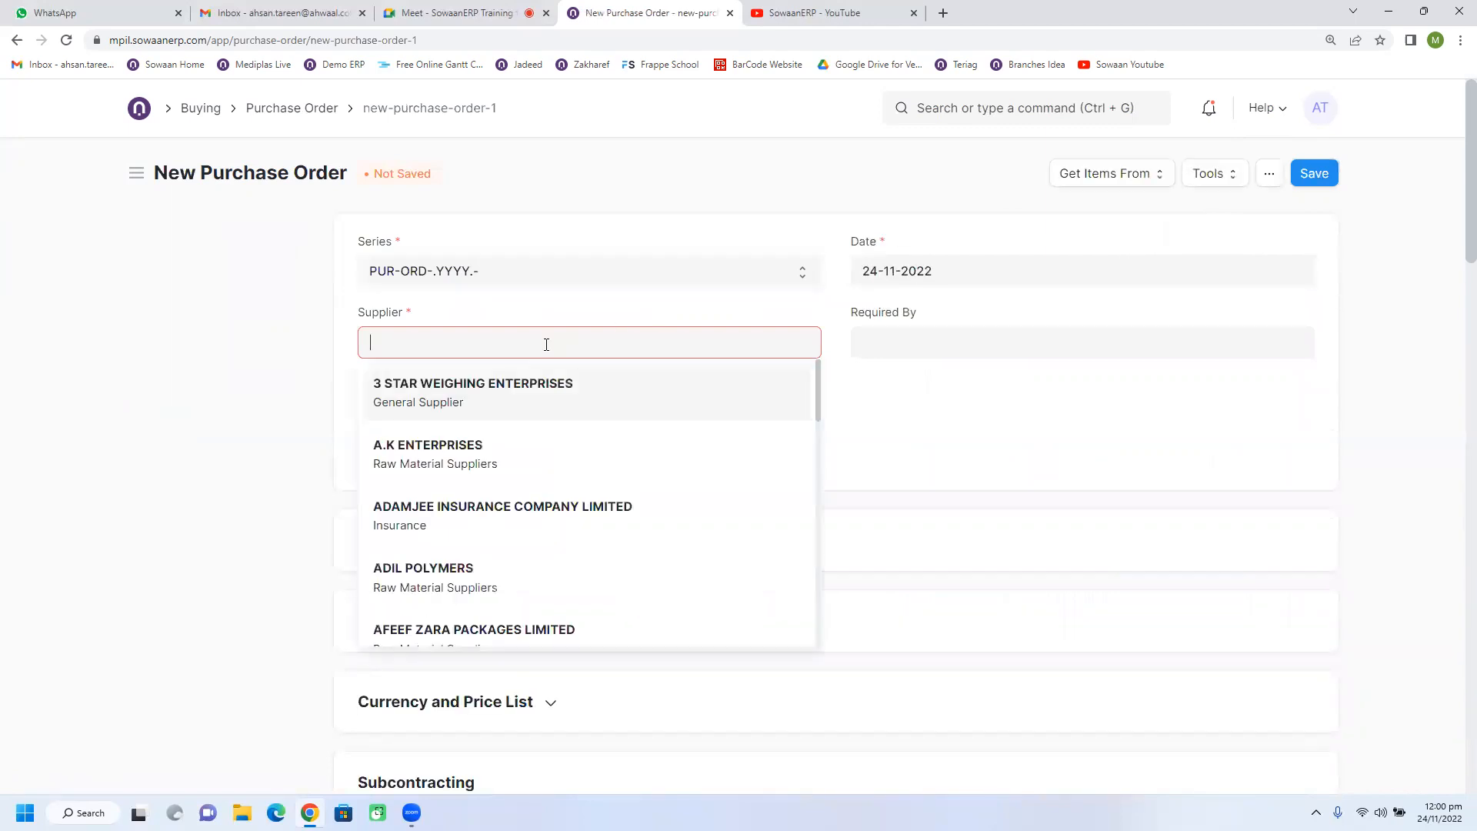
# Get the purchase order's items from material requests MAT-MR-2022-00007 and MAT-MR-2022-00008.
pyautogui.click(1092, 173)
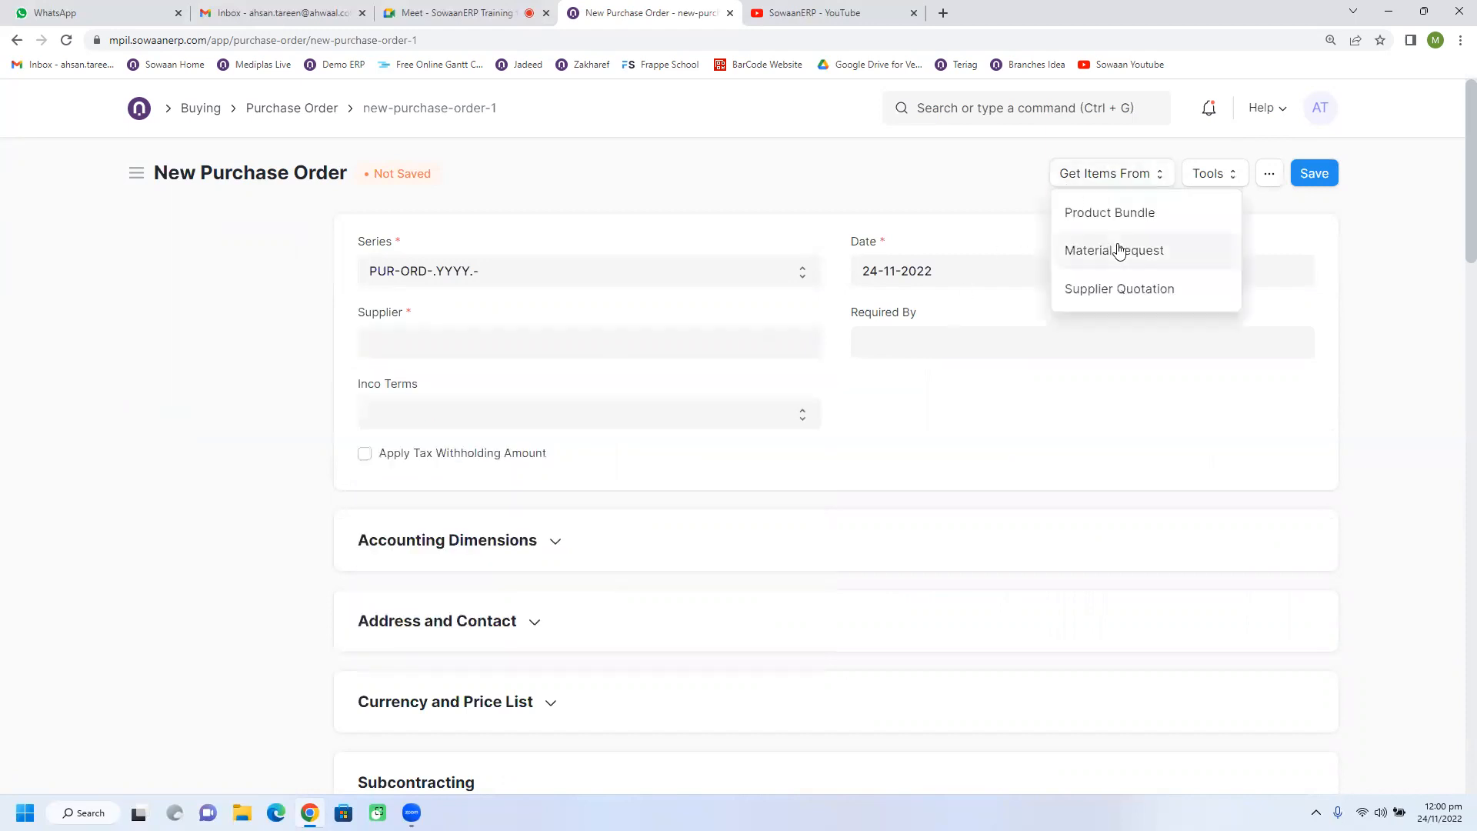
pyautogui.click(1125, 247)
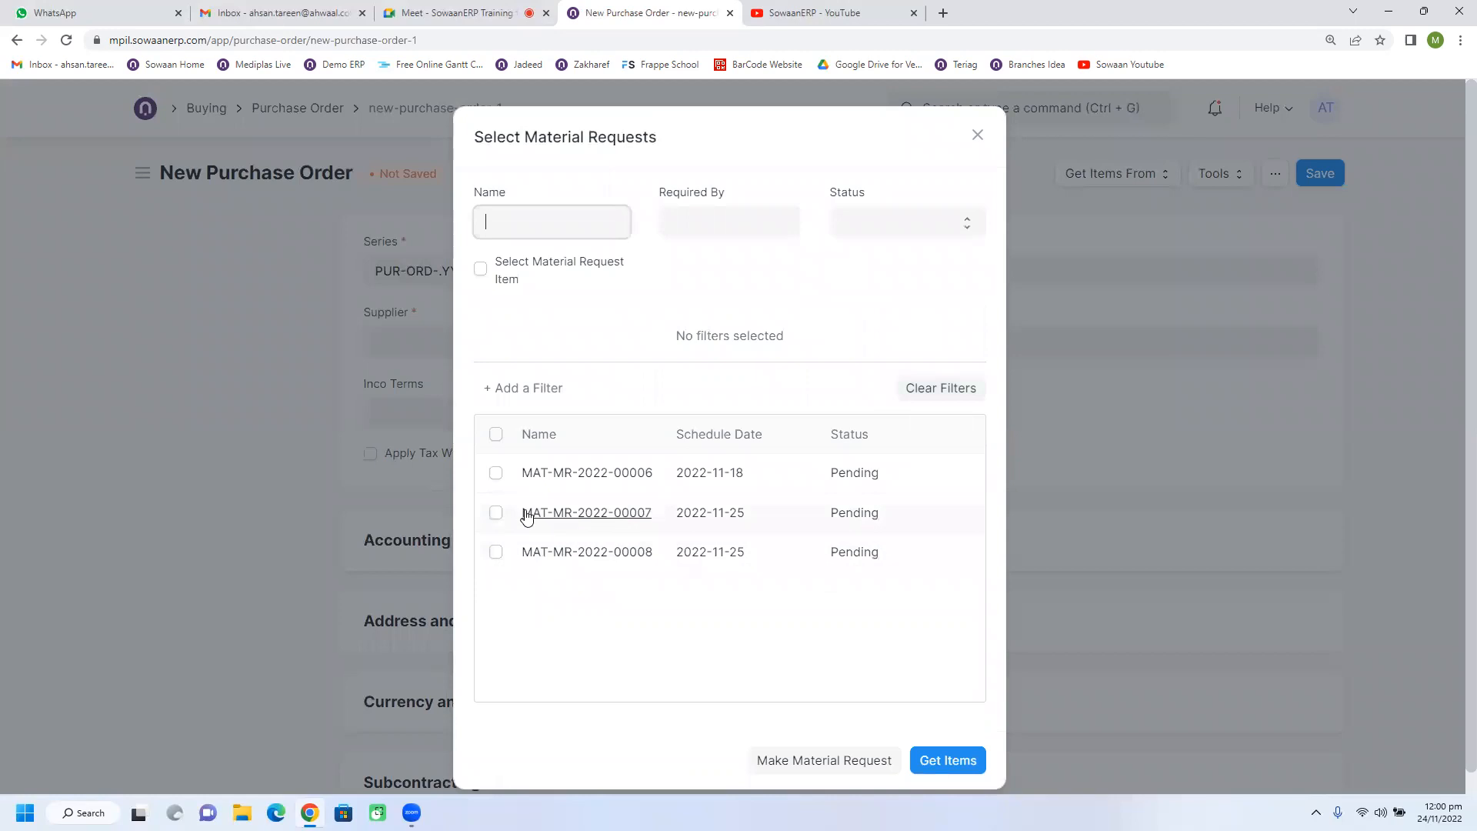
pyautogui.click(496, 513)
pyautogui.click(496, 552)
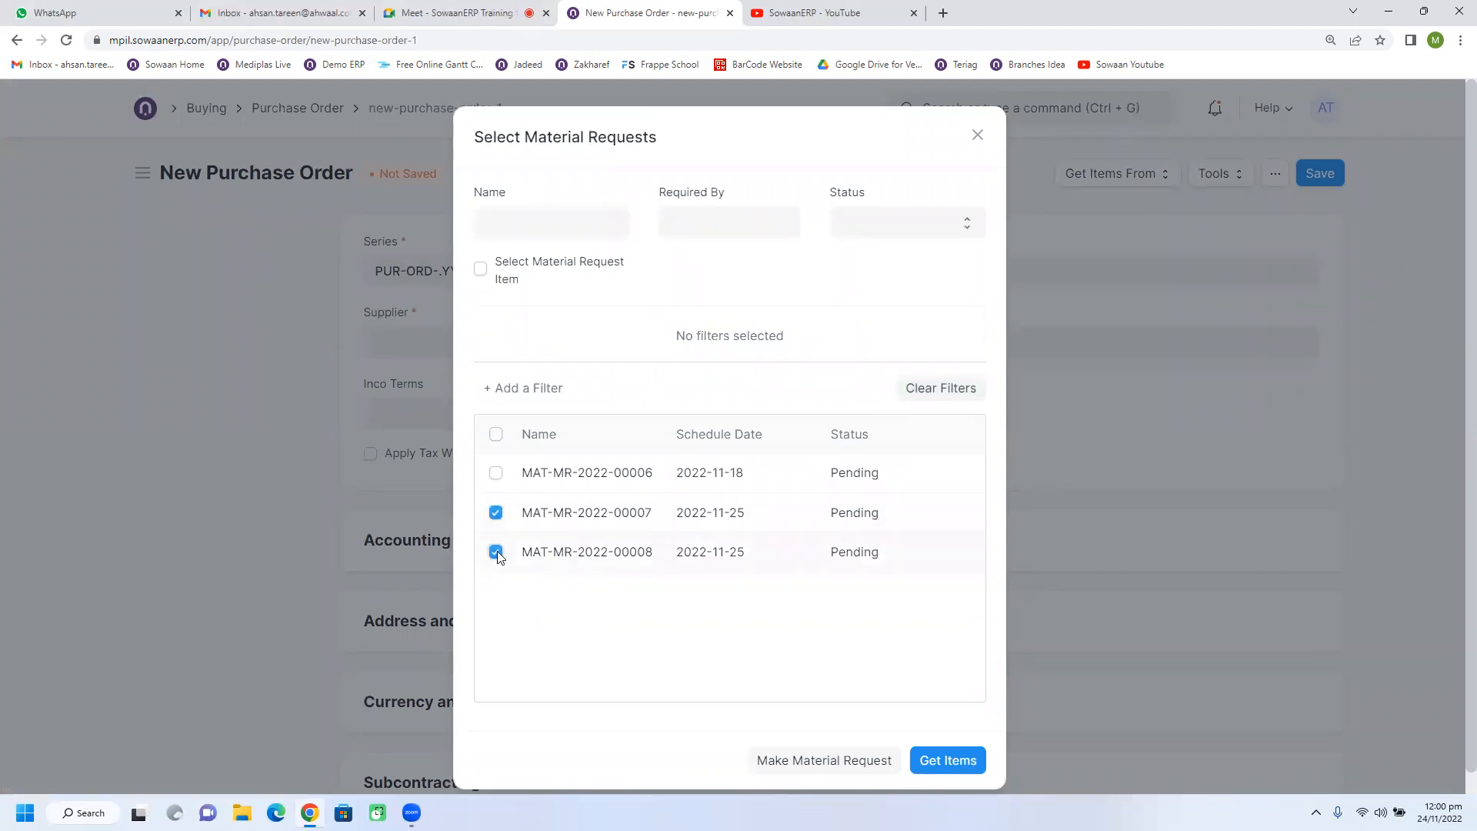
pyautogui.click(947, 760)
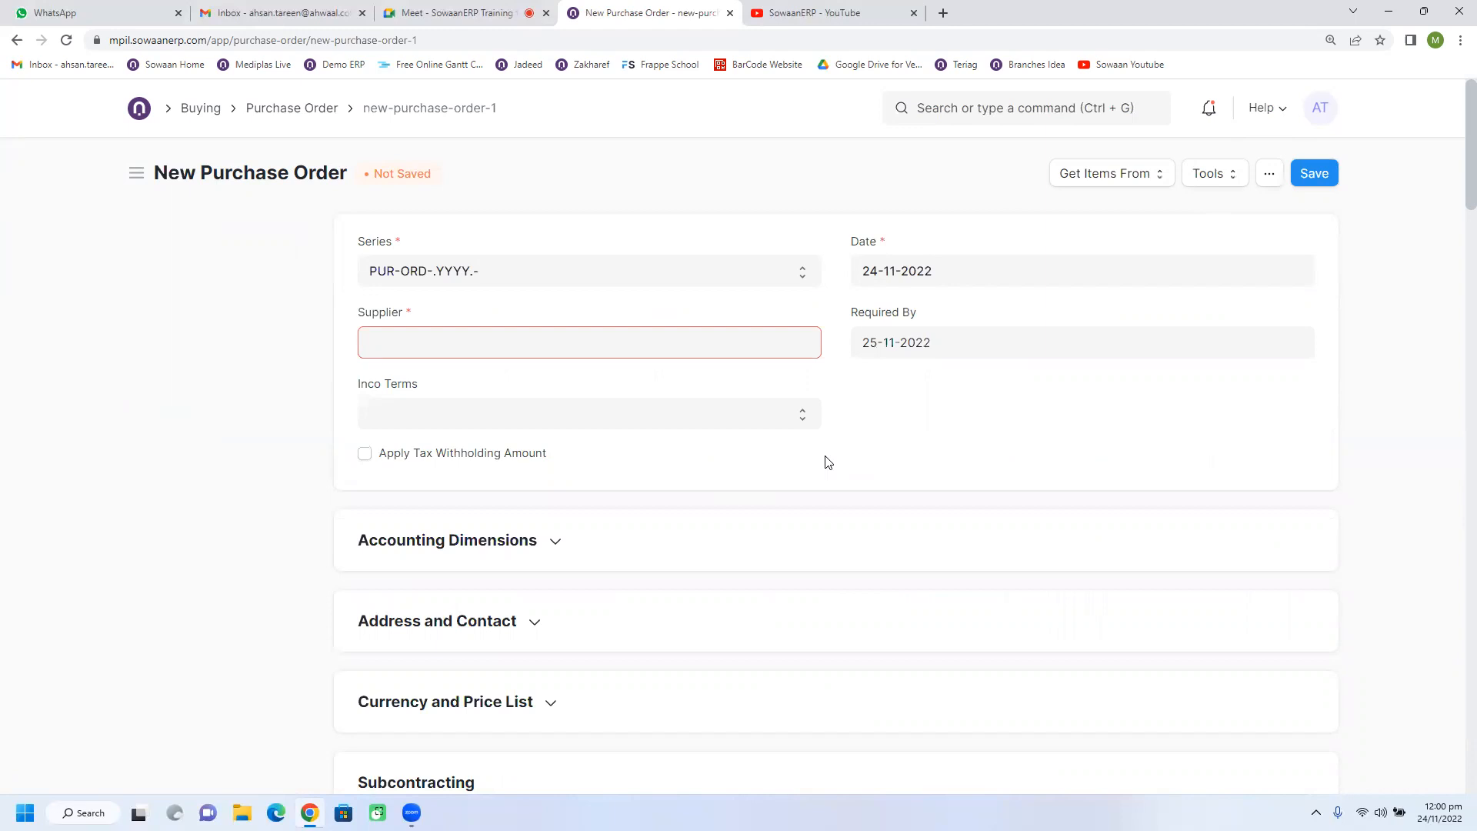
# Configure the Items table columns so that UOM comes before Quantity.
pyautogui.scroll(-4, 772, 423)
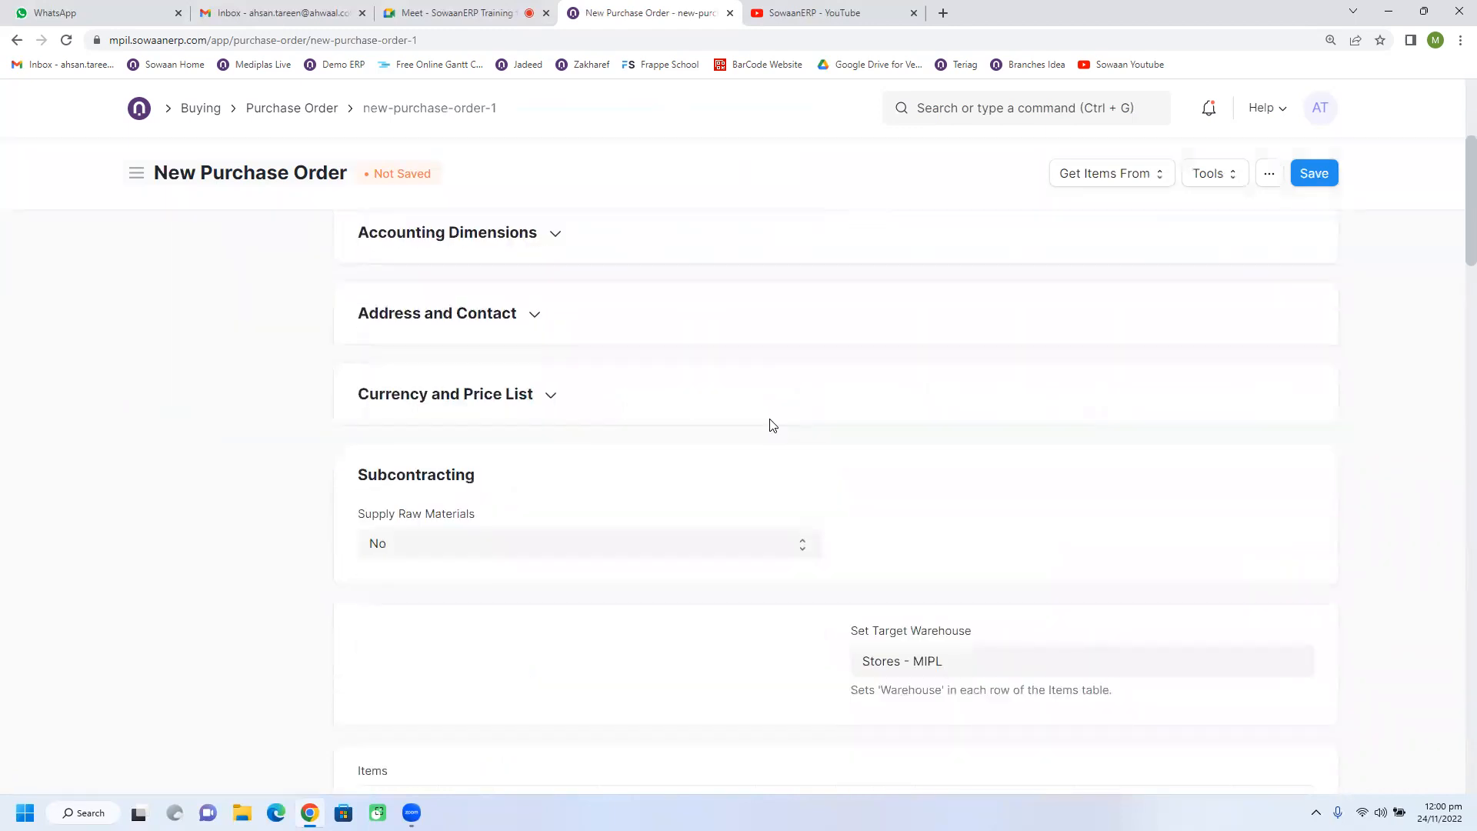
pyautogui.scroll(-5, 773, 424)
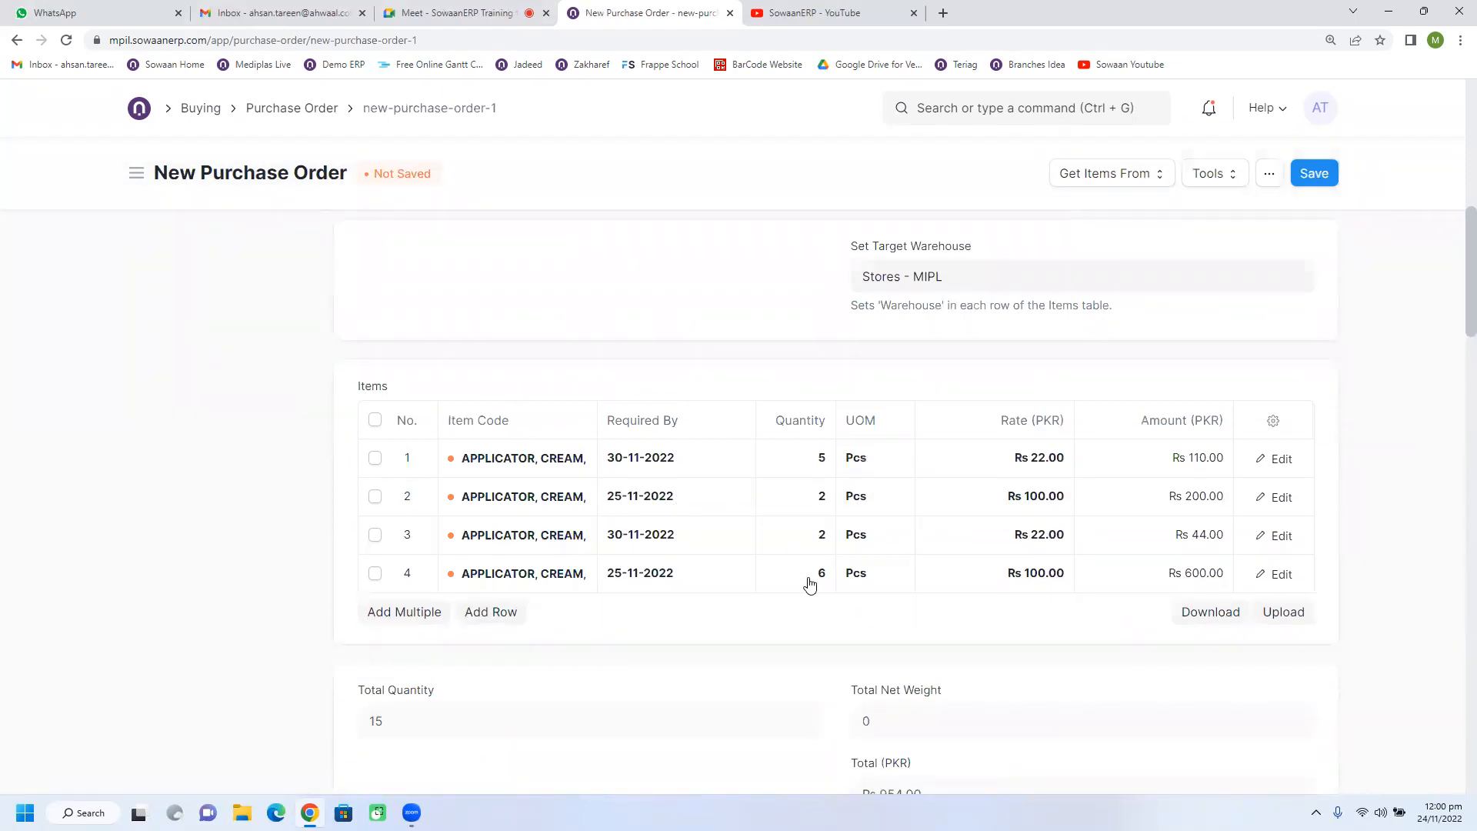
pyautogui.scroll(-2, 846, 546)
pyautogui.scroll(1, 923, 493)
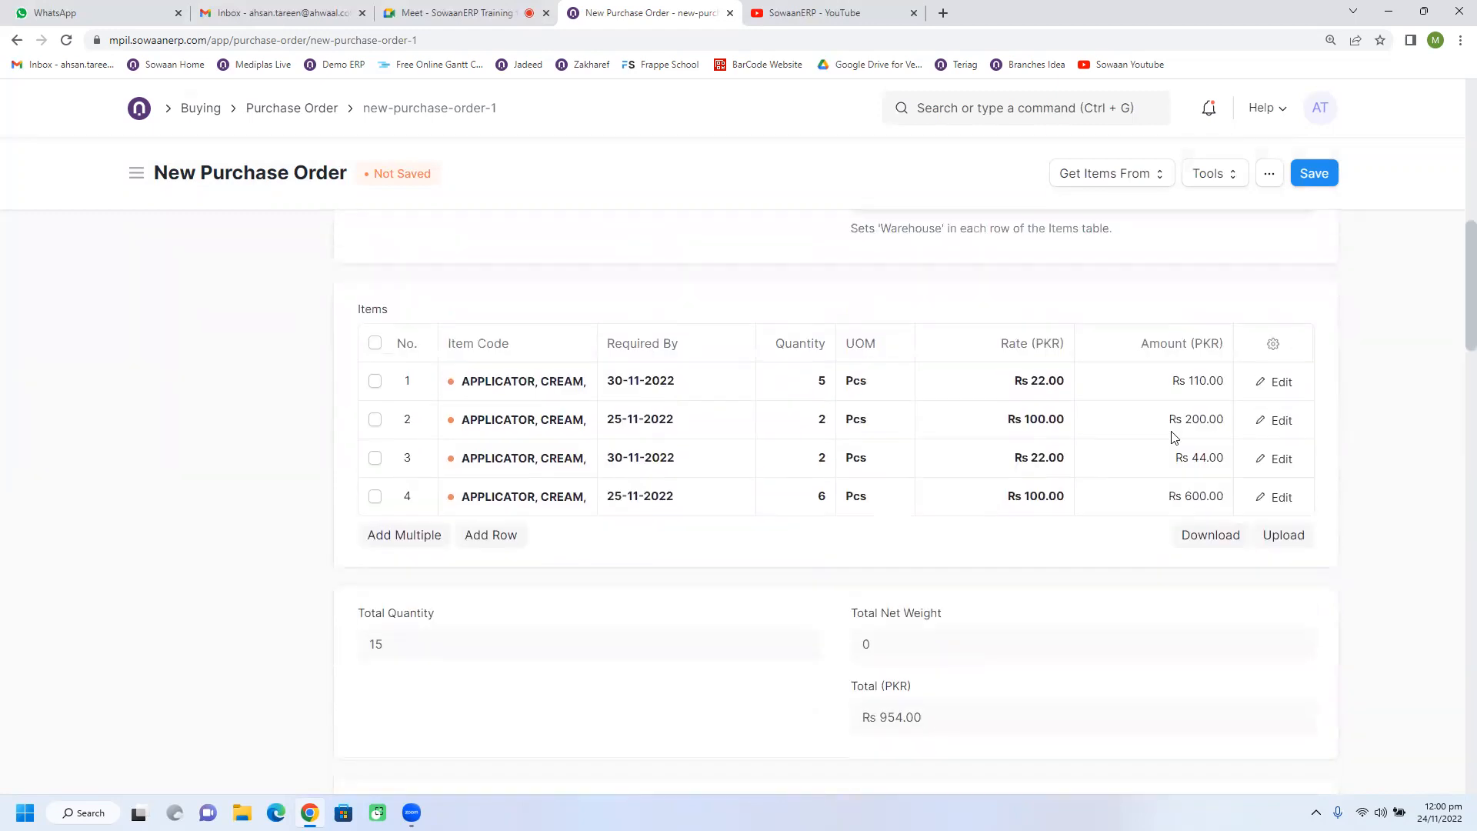
pyautogui.click(1274, 345)
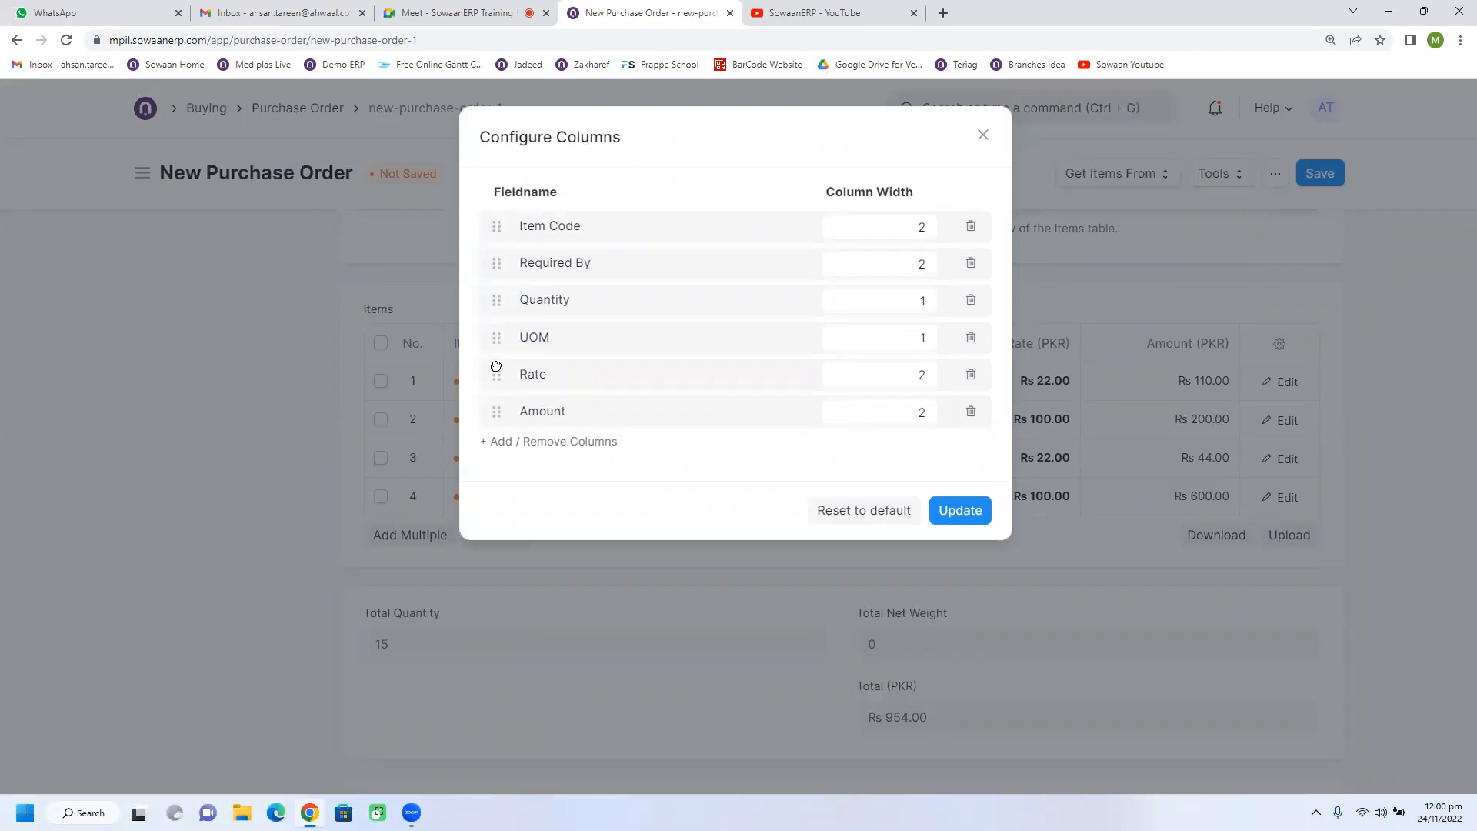
pyautogui.moveTo(496, 301); pyautogui.dragTo(507, 338)
pyautogui.click(974, 511)
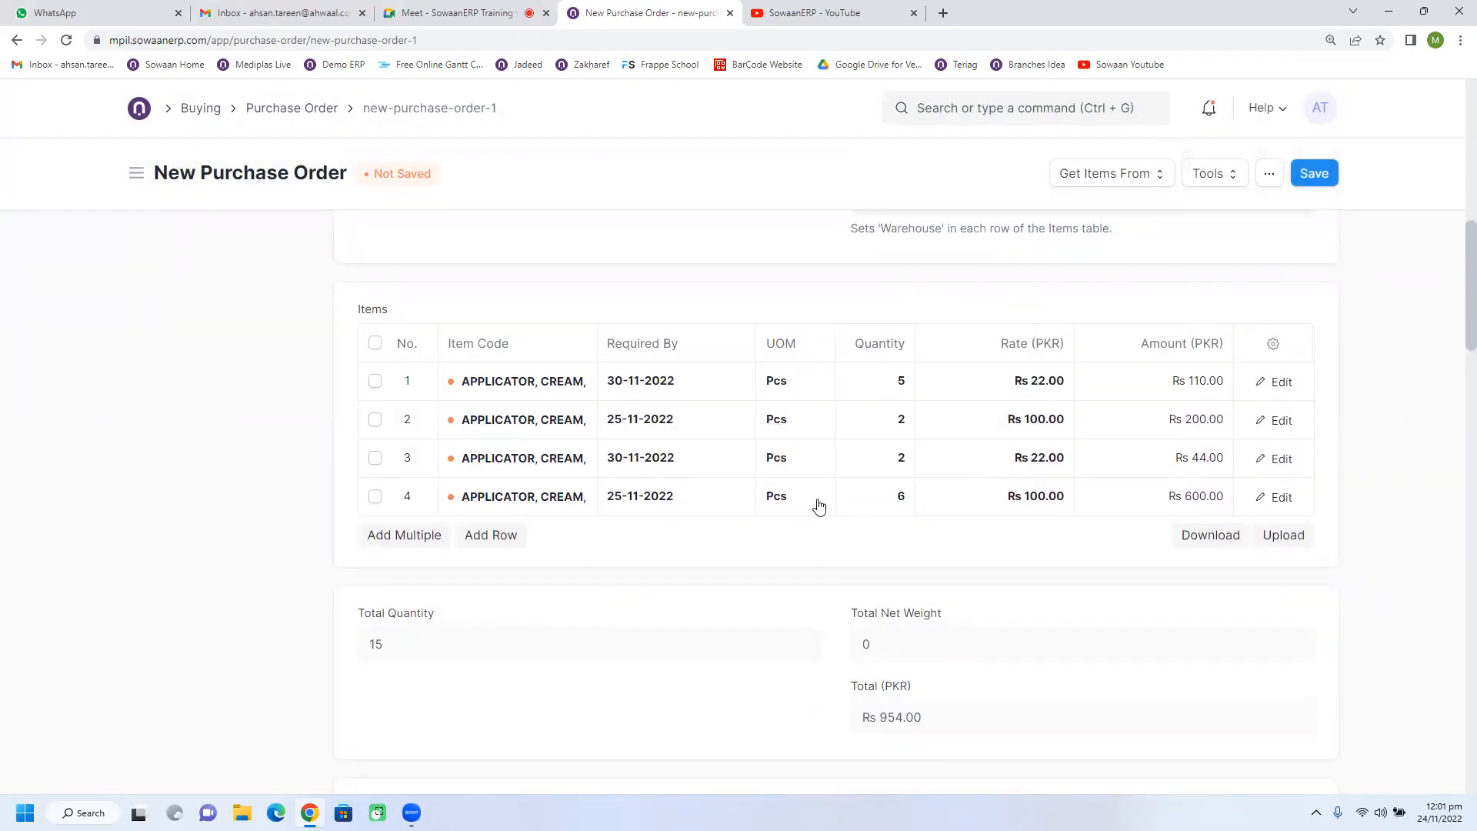
# Start a new supplier record for the purchase order's Supplier field and name it Alpha One Pvt Ltd.
pyautogui.scroll(2, 769, 530)
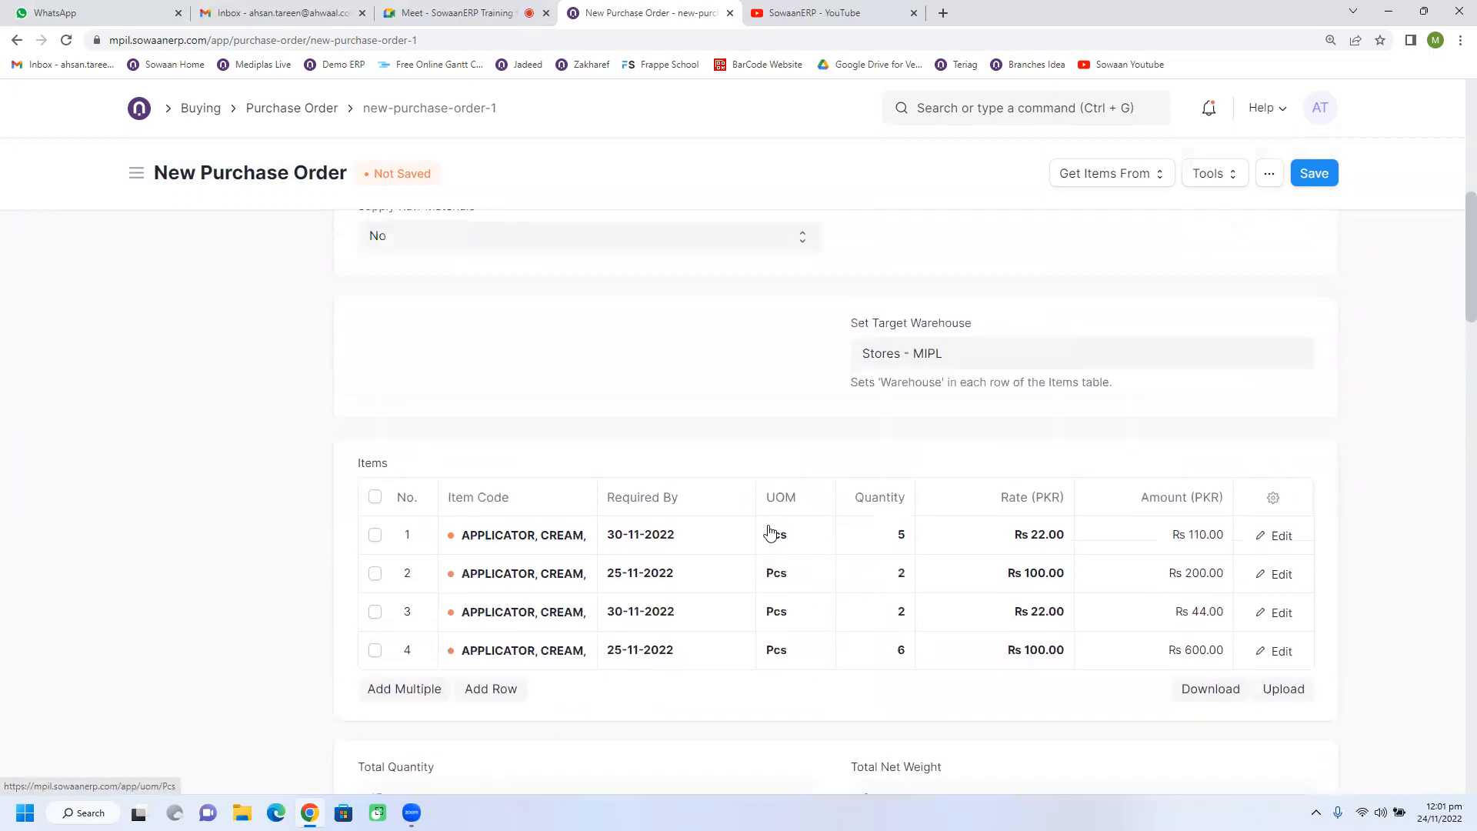
pyautogui.scroll(4, 770, 531)
pyautogui.scroll(4, 770, 531)
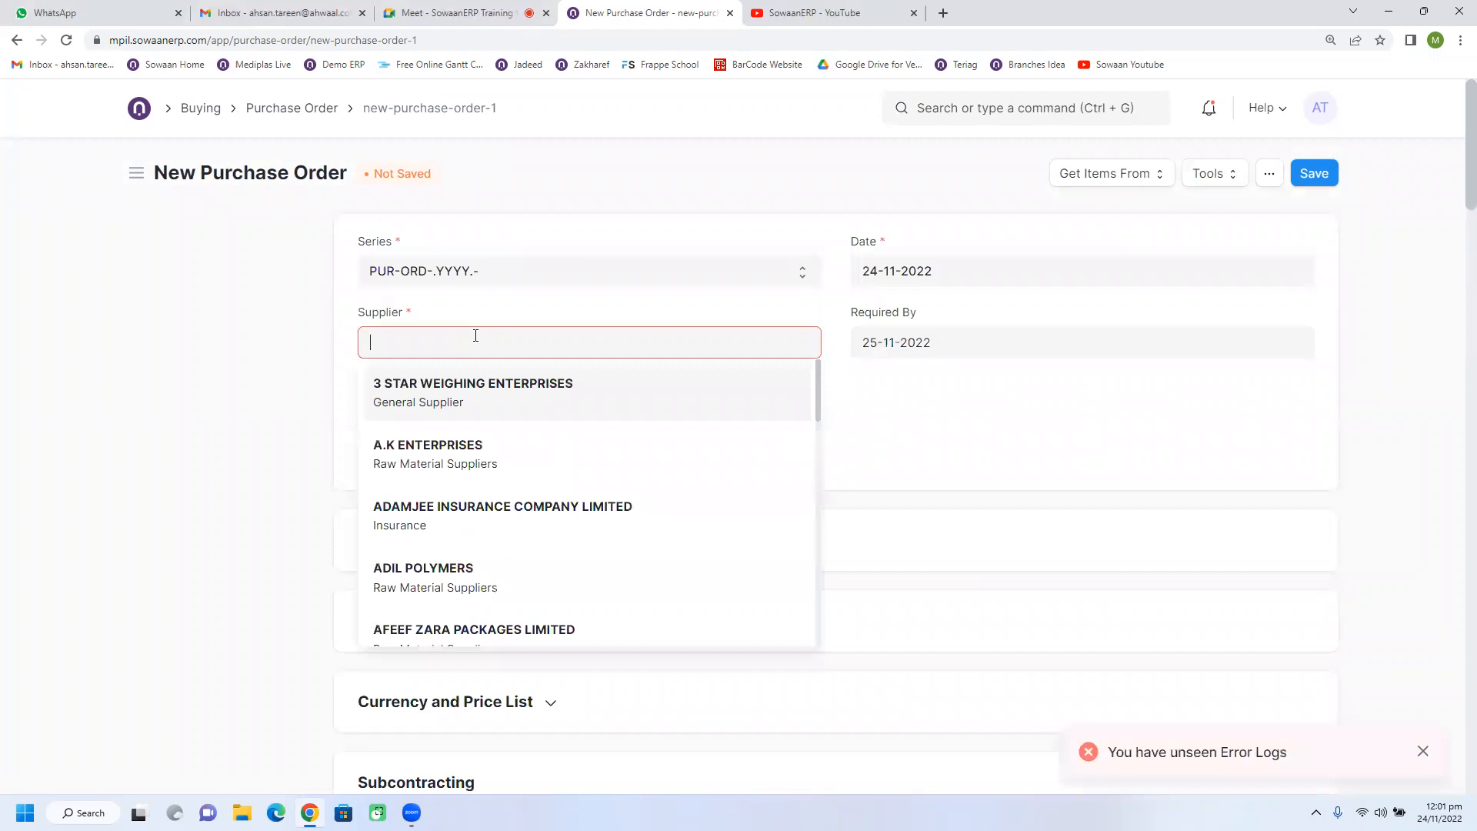
pyautogui.scroll(-5, 544, 494)
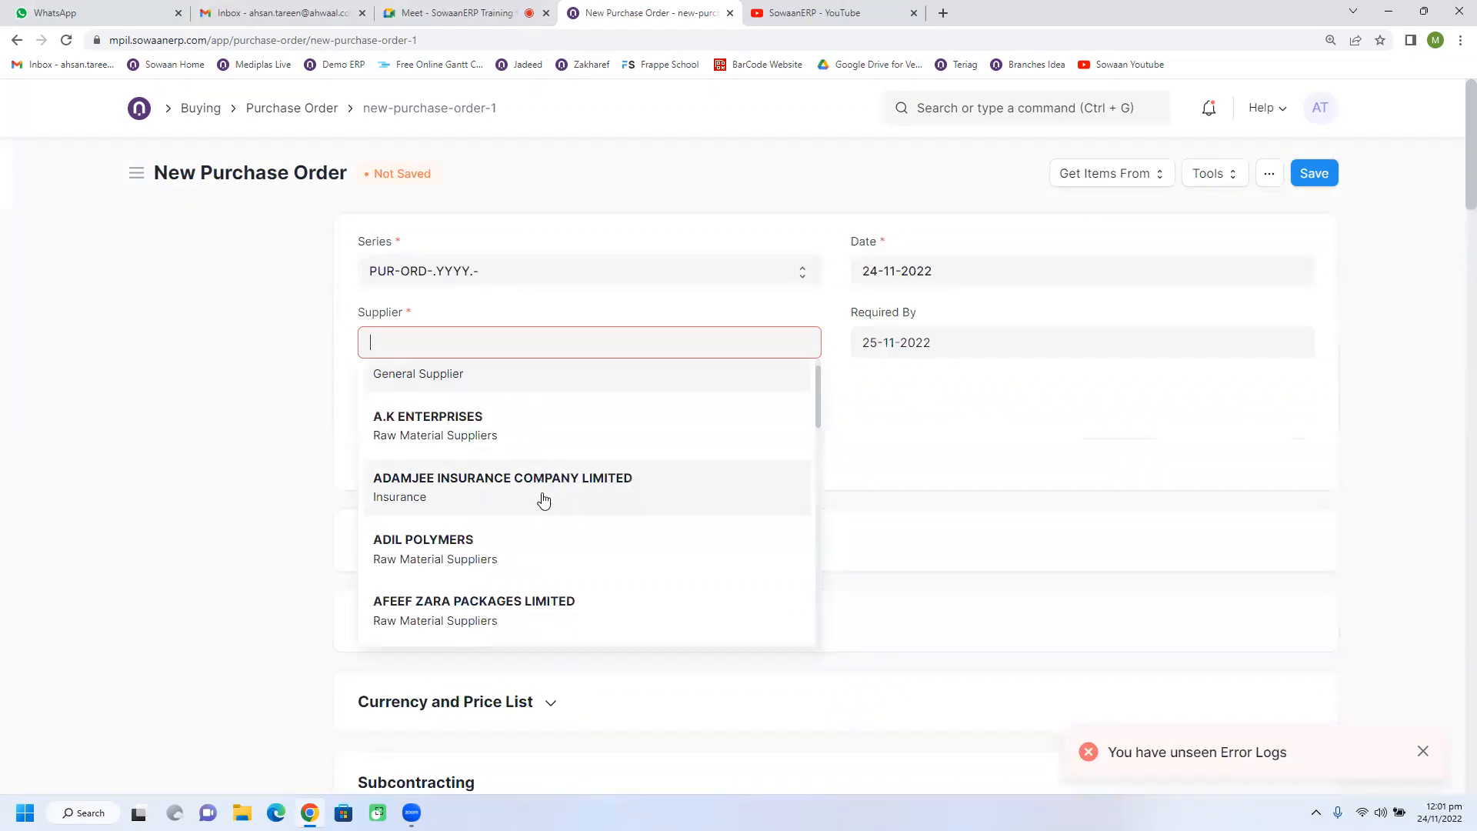
pyautogui.scroll(5, 543, 500)
pyautogui.scroll(-12, 544, 500)
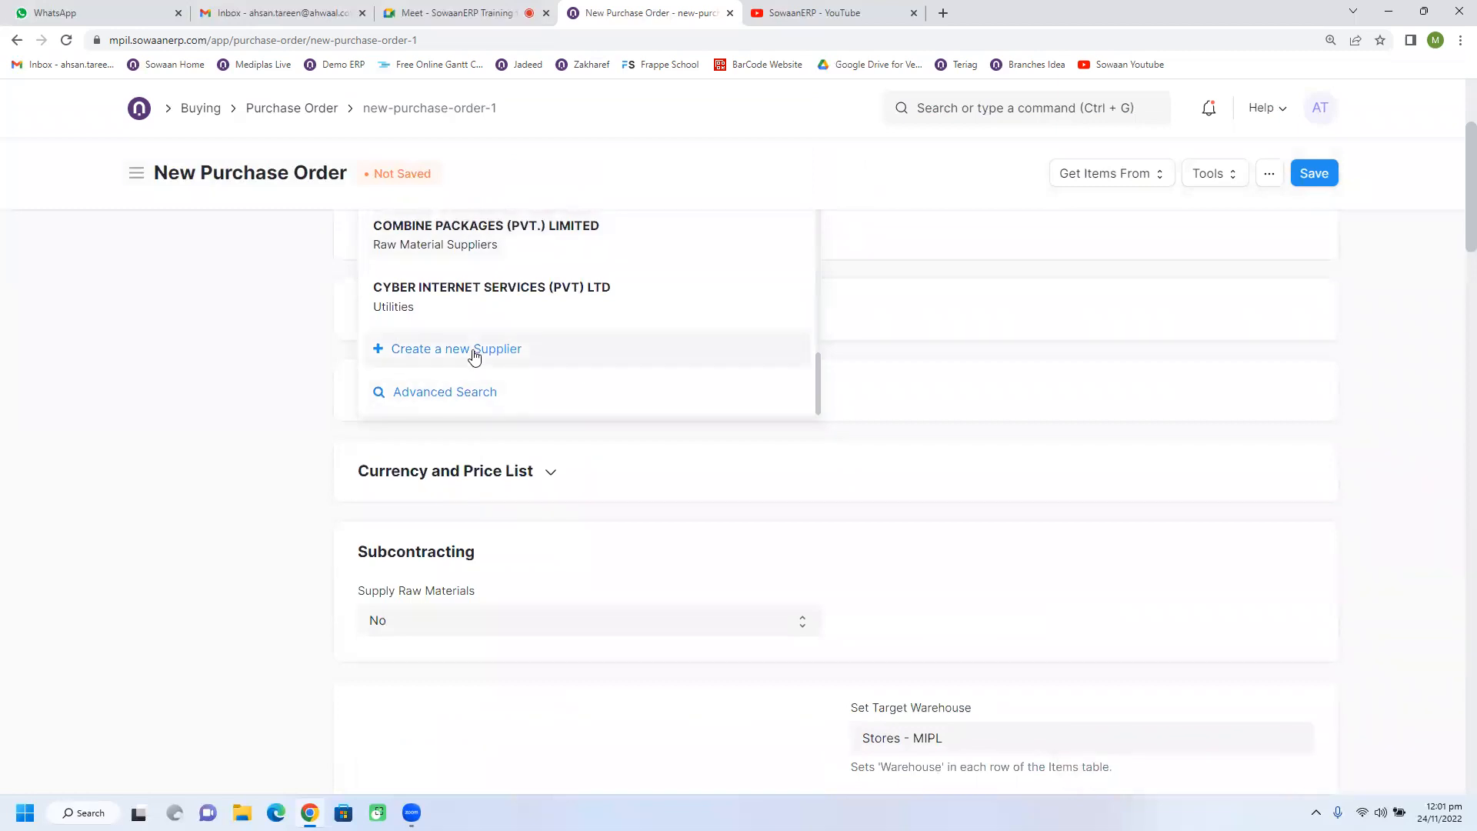
pyautogui.click(1047, 442)
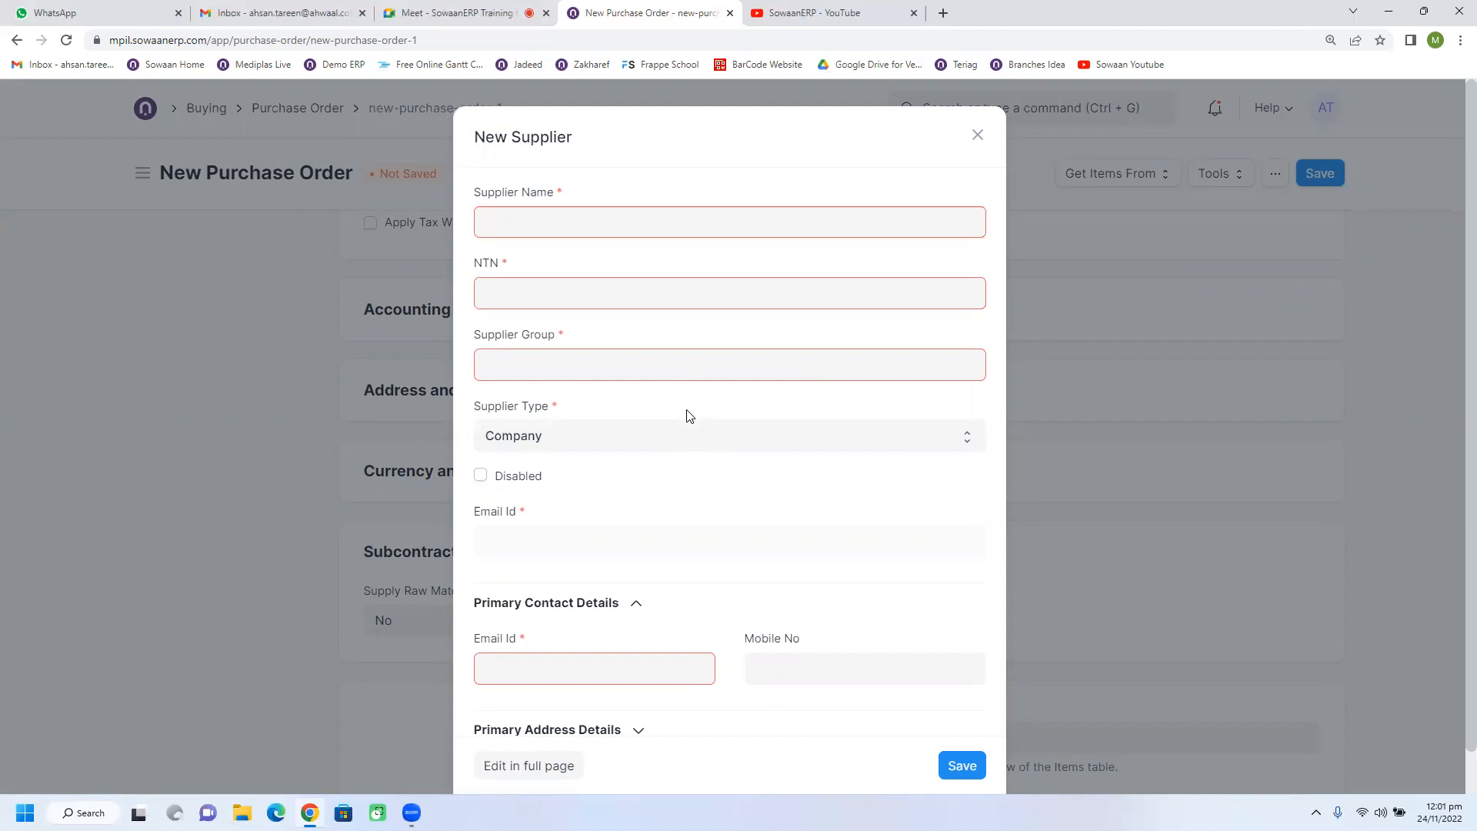
pyautogui.write('pha One ')
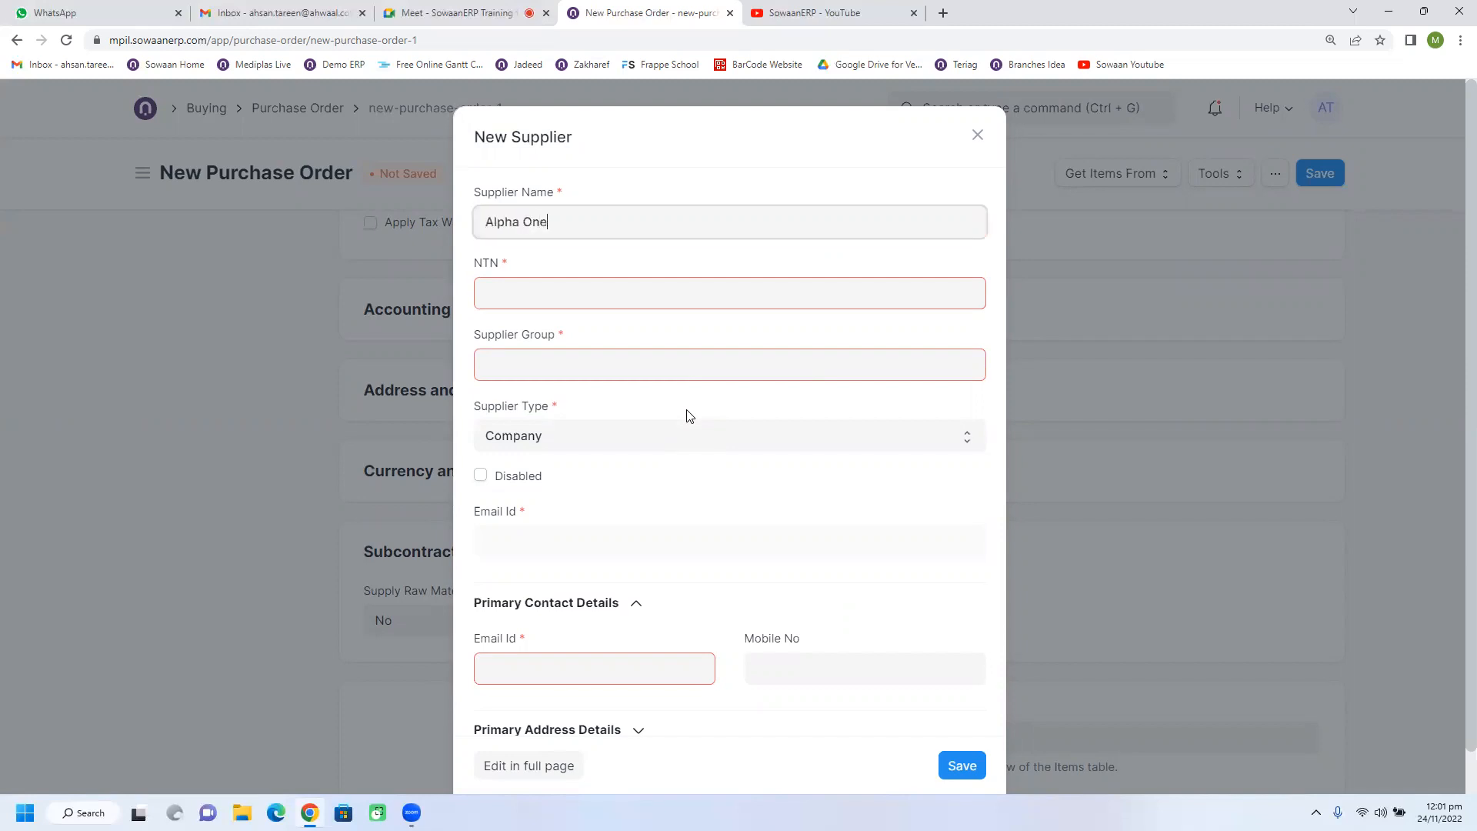
pyautogui.write('Pvt Ltd')
# Enter the new supplier's NTN and set its supplier group to Distributor.
pyautogui.click(629, 296)
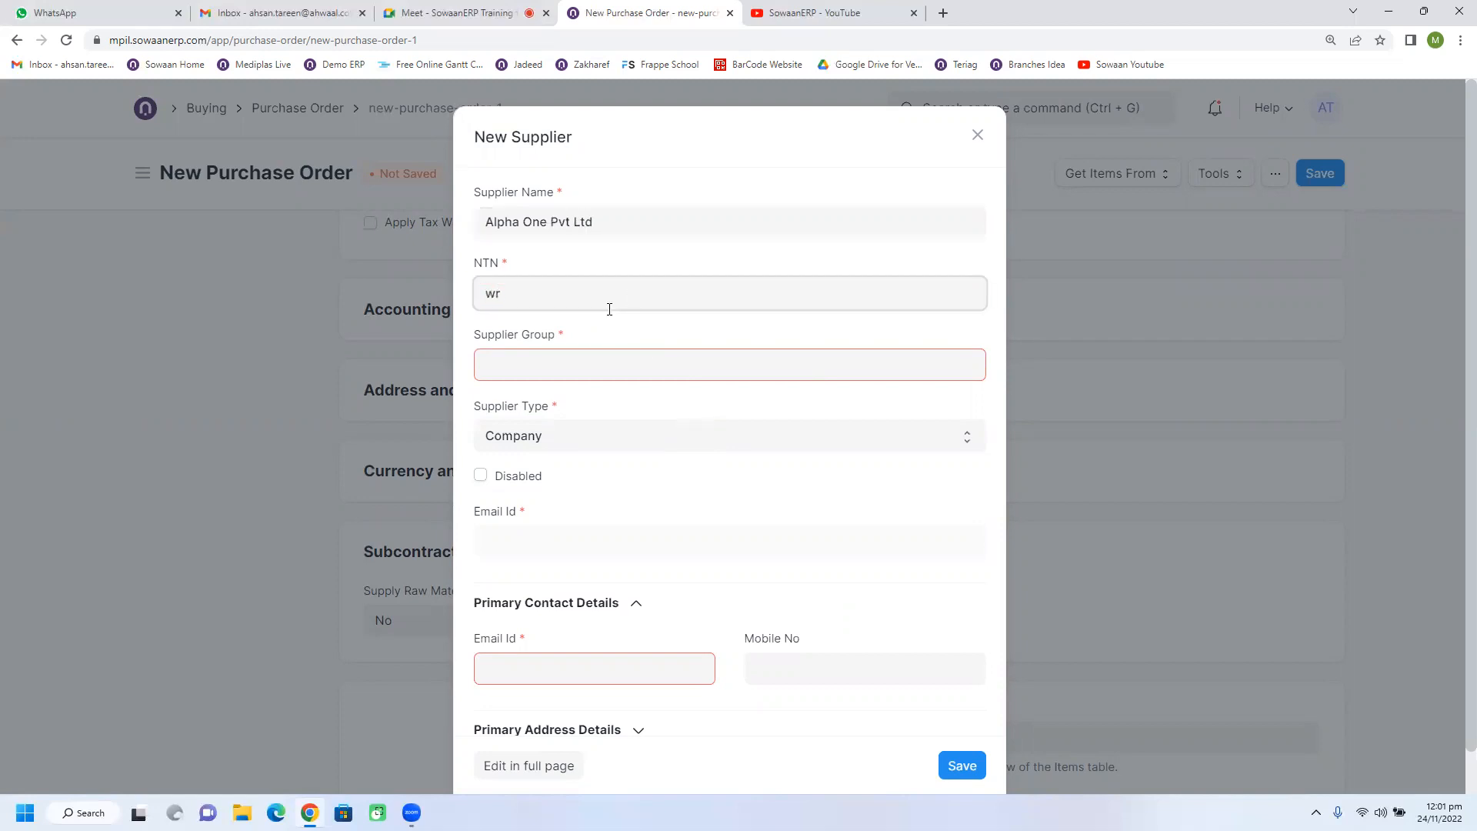
pyautogui.hotkey('ctrl', 'a')
pyautogui.click(625, 378)
pyautogui.click(580, 292)
pyautogui.write('32')
pyautogui.write('-9')
pyautogui.click(586, 355)
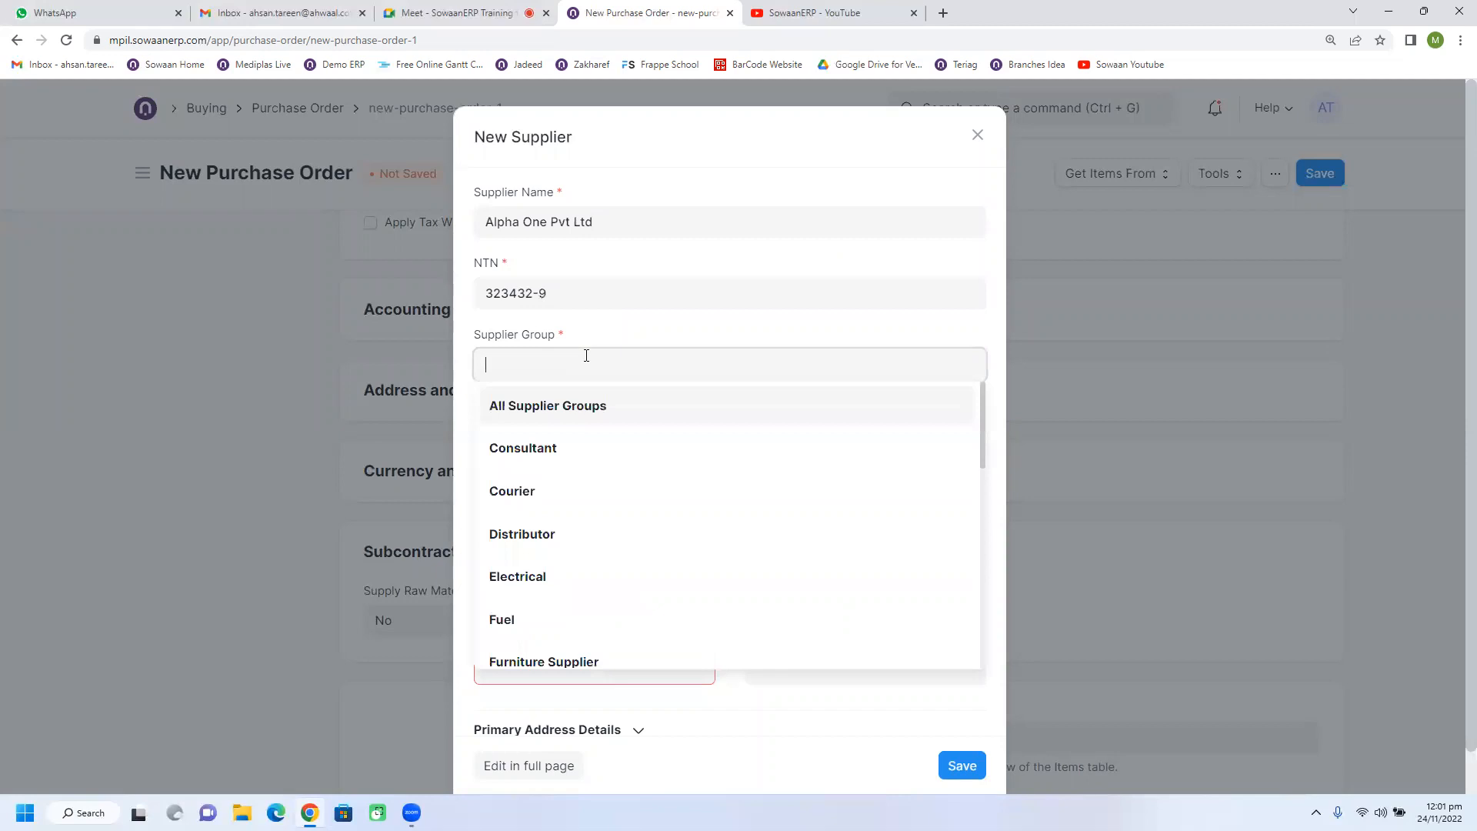
pyautogui.click(580, 538)
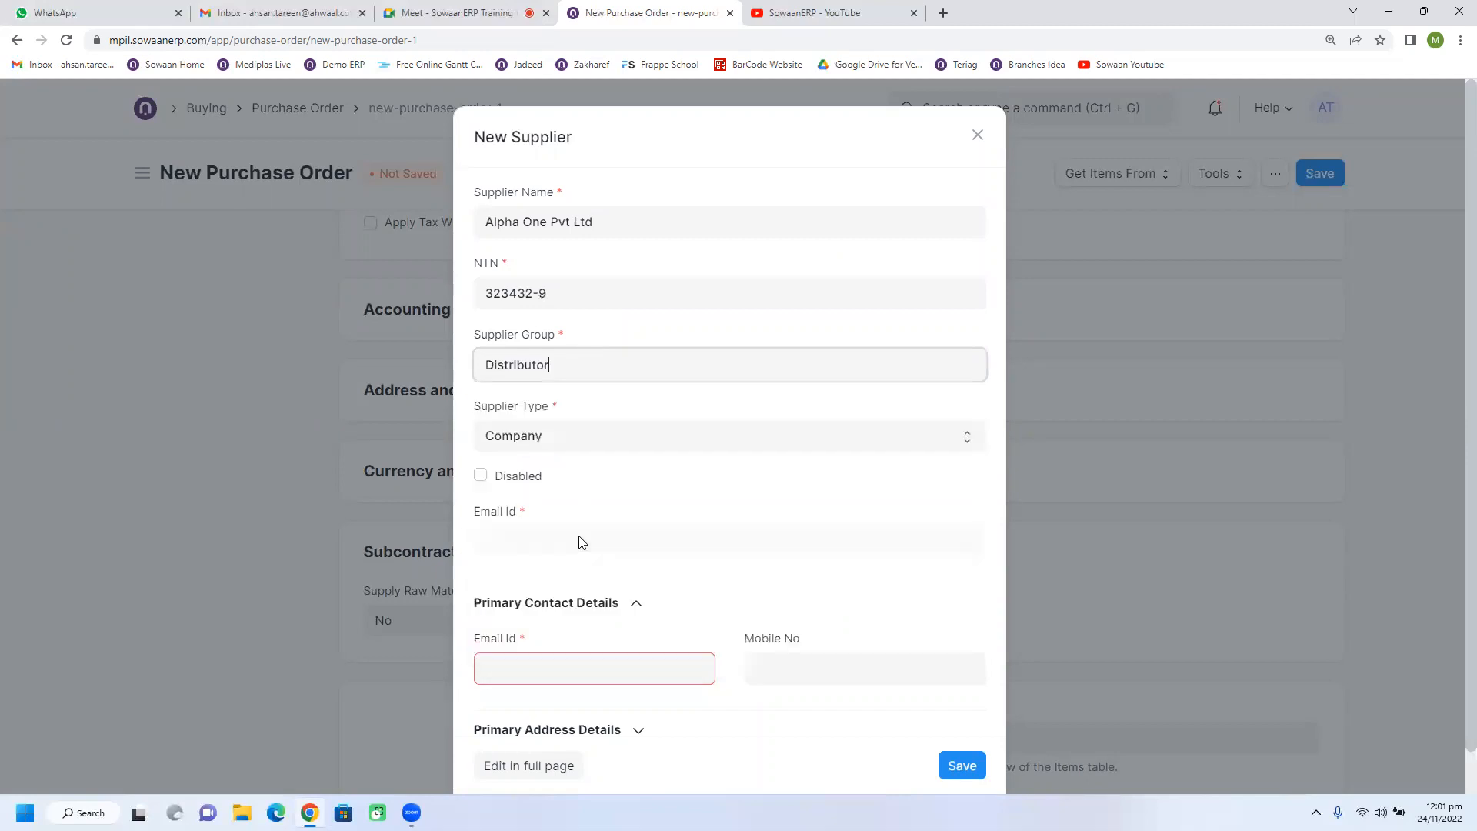
# Fill in the e-mail in the supplier's primary contact details and save the new supplier.
pyautogui.click(596, 673)
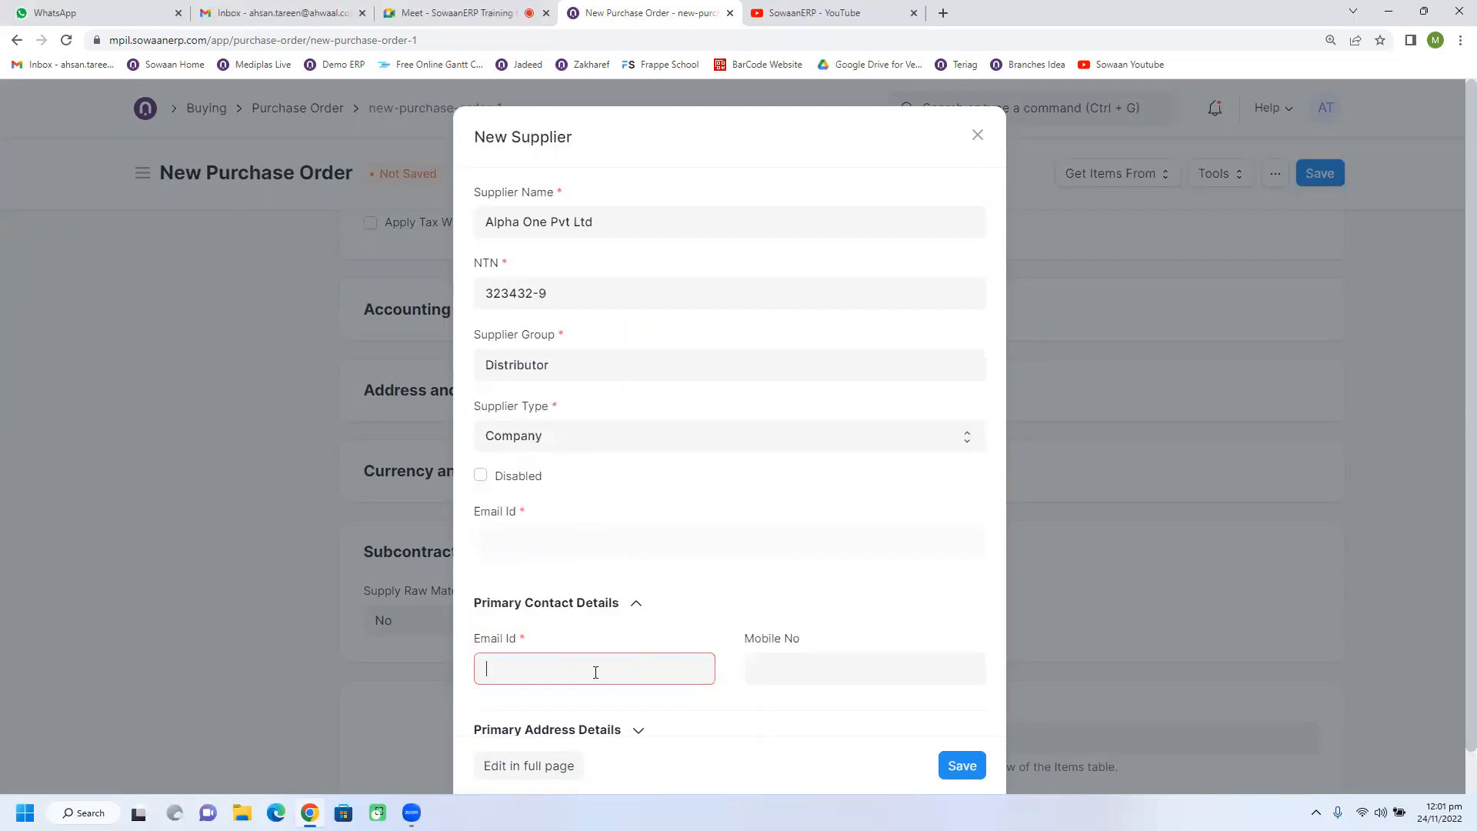
pyautogui.write('info@info')
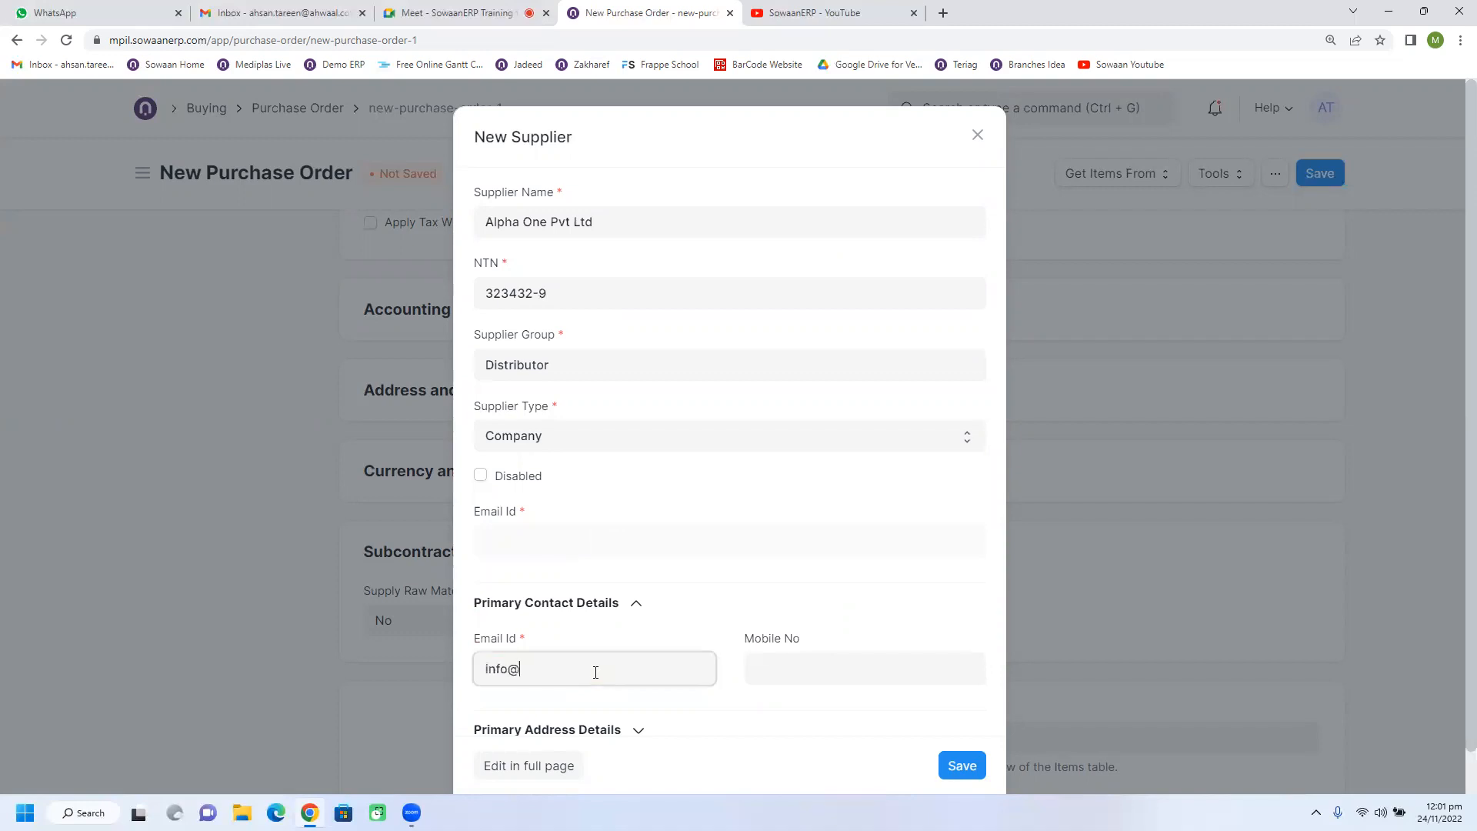
pyautogui.write('.com')
pyautogui.click(970, 761)
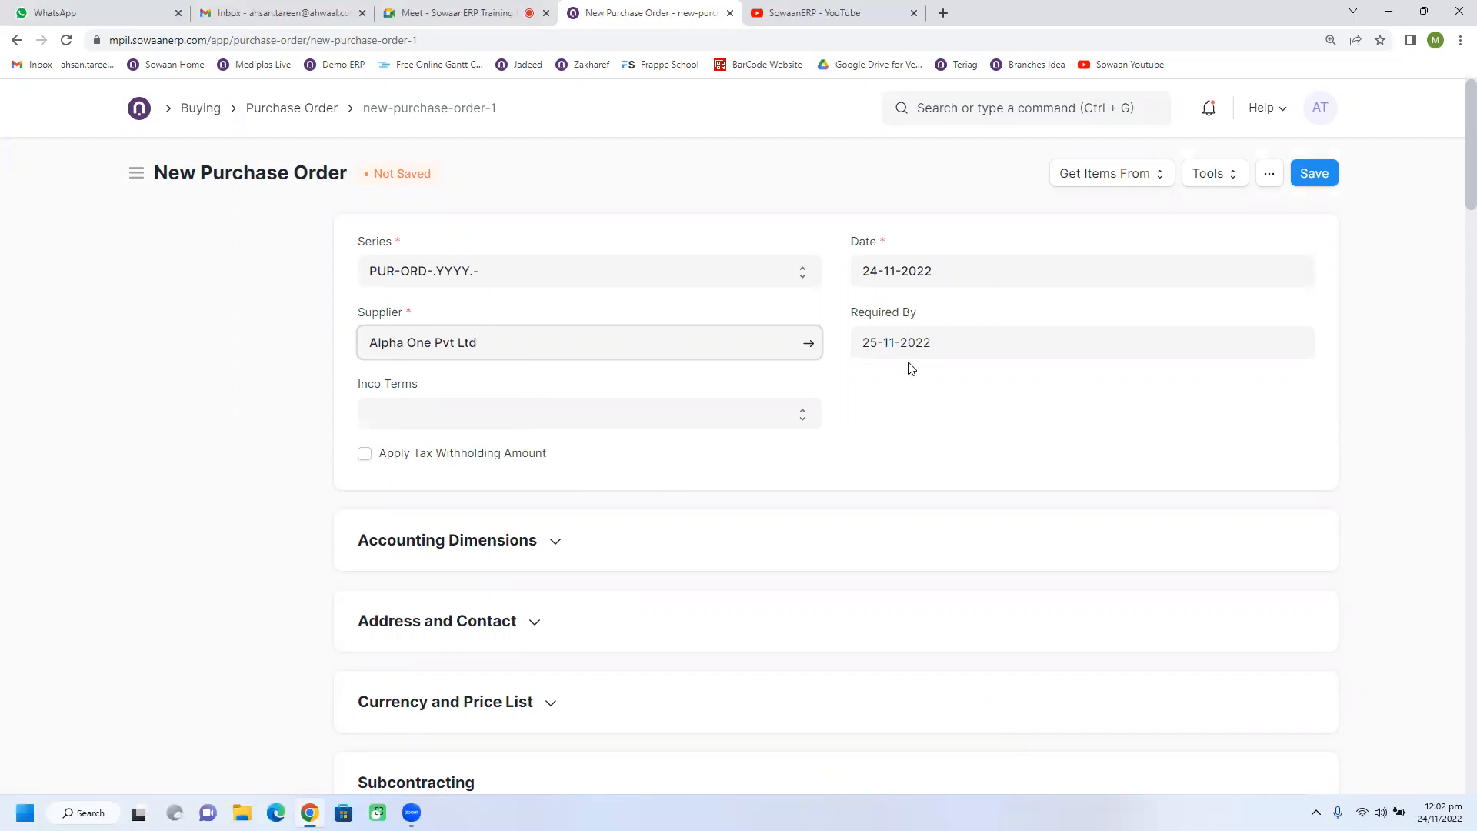
# Save the new purchase order as a draft.
pyautogui.click(1308, 177)
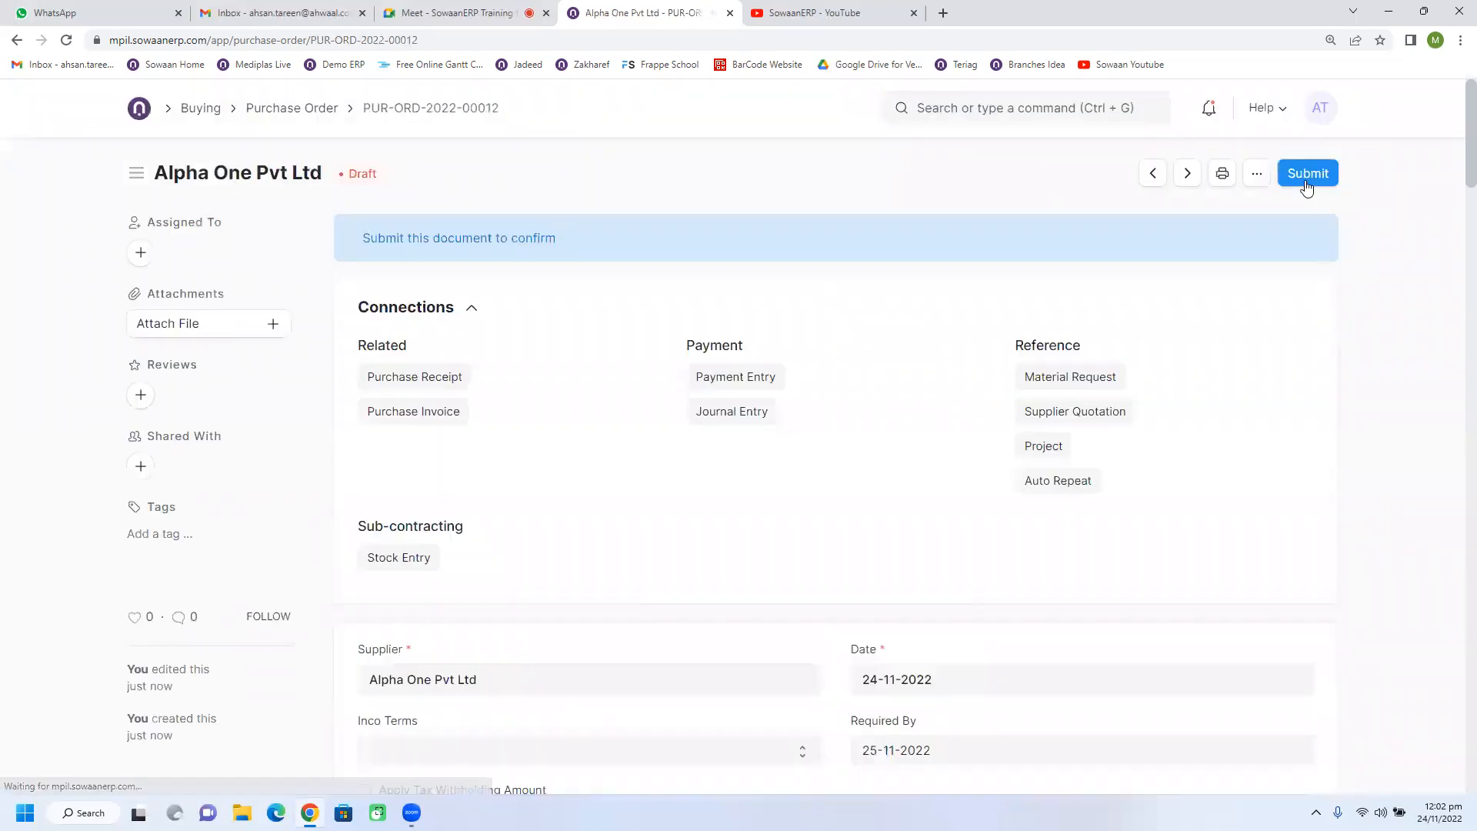
# Open the second item row of the purchase order and check which material request it references.
pyautogui.scroll(-12, 890, 504)
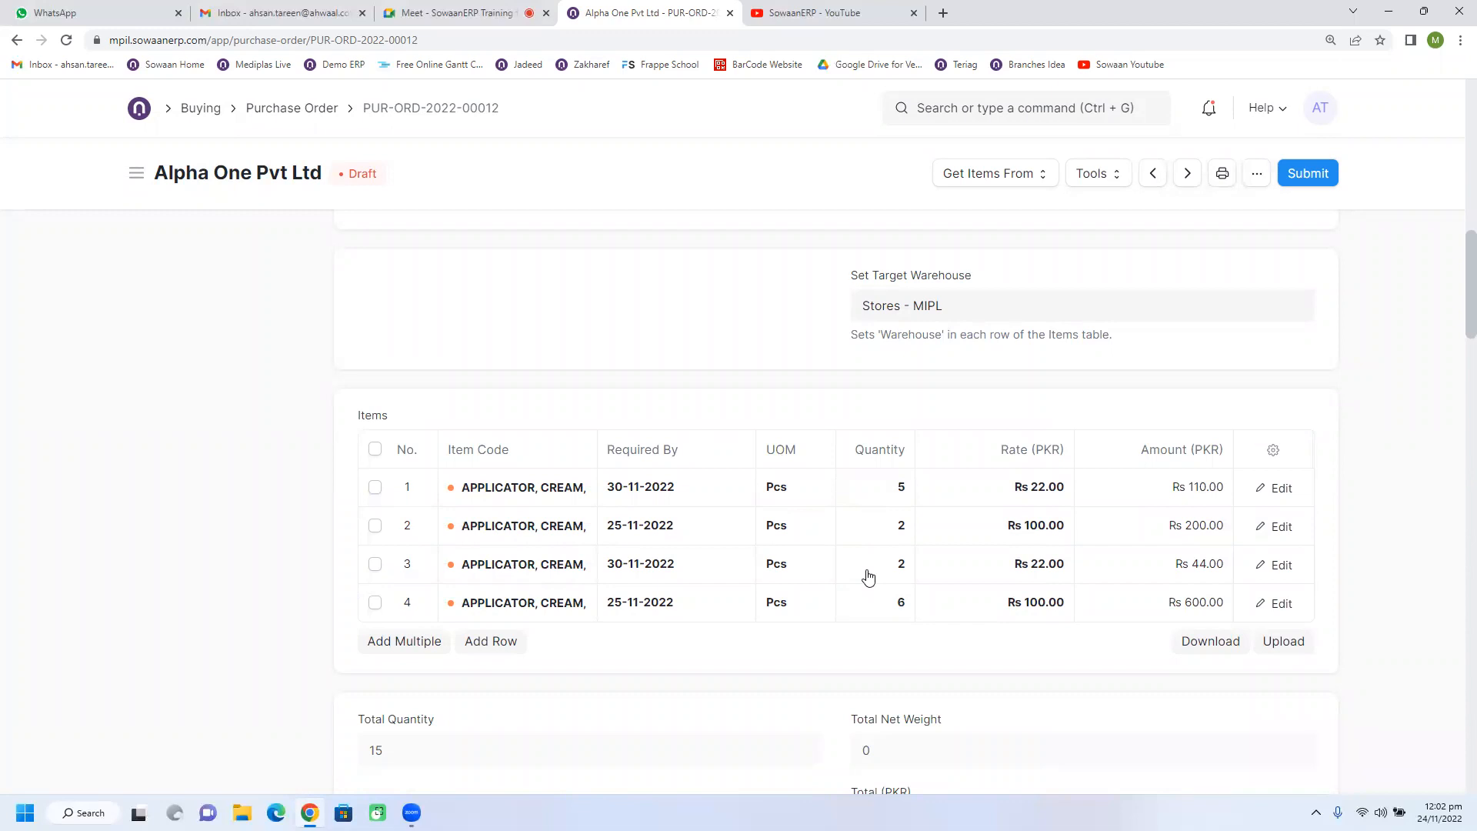
pyautogui.click(1277, 529)
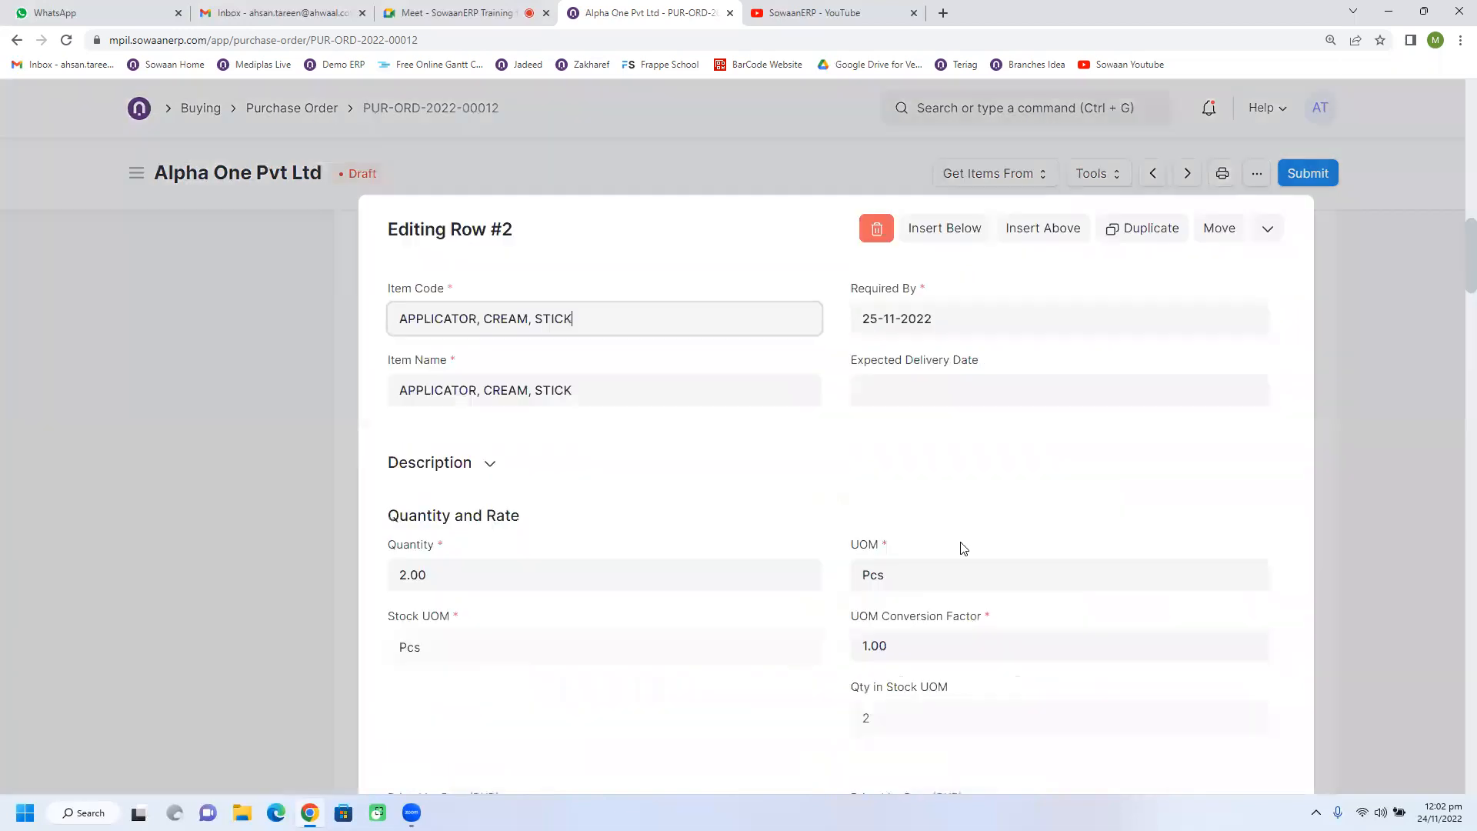
pyautogui.scroll(-3, 884, 531)
pyautogui.scroll(-6, 813, 515)
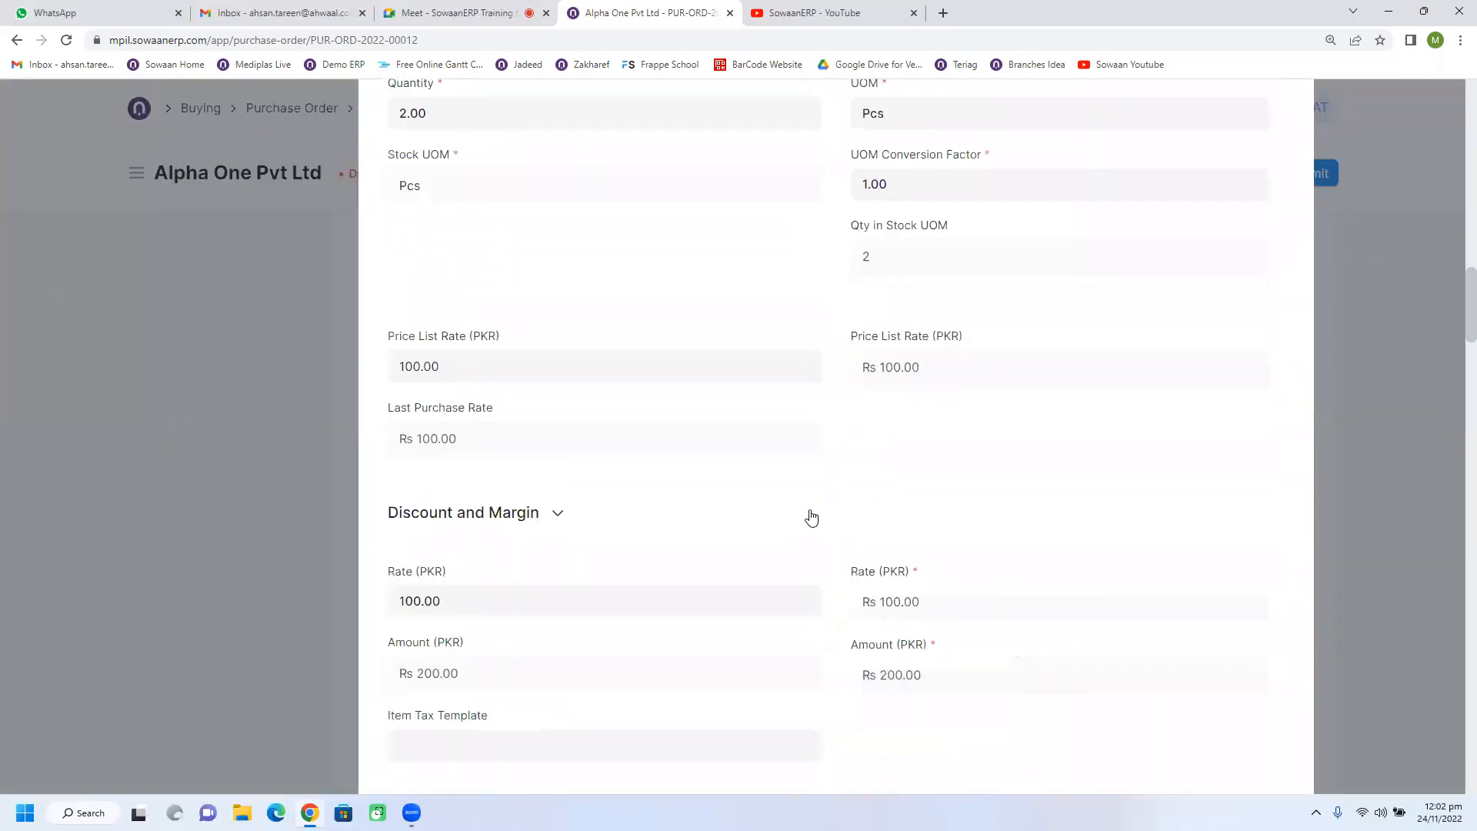
pyautogui.scroll(-4, 811, 511)
pyautogui.scroll(1, 807, 512)
pyautogui.scroll(-4, 807, 512)
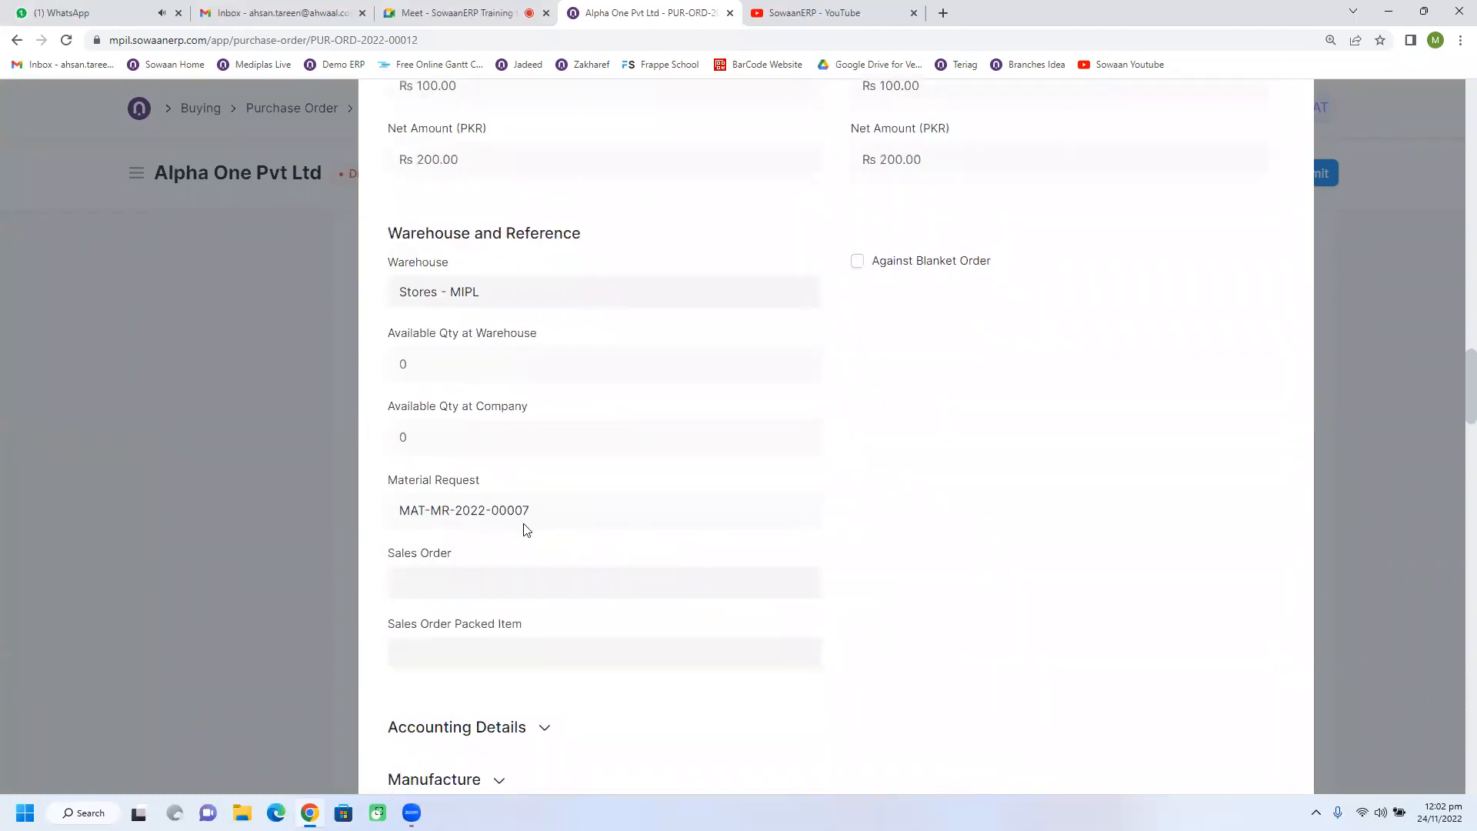
pyautogui.tripleClick(555, 525)
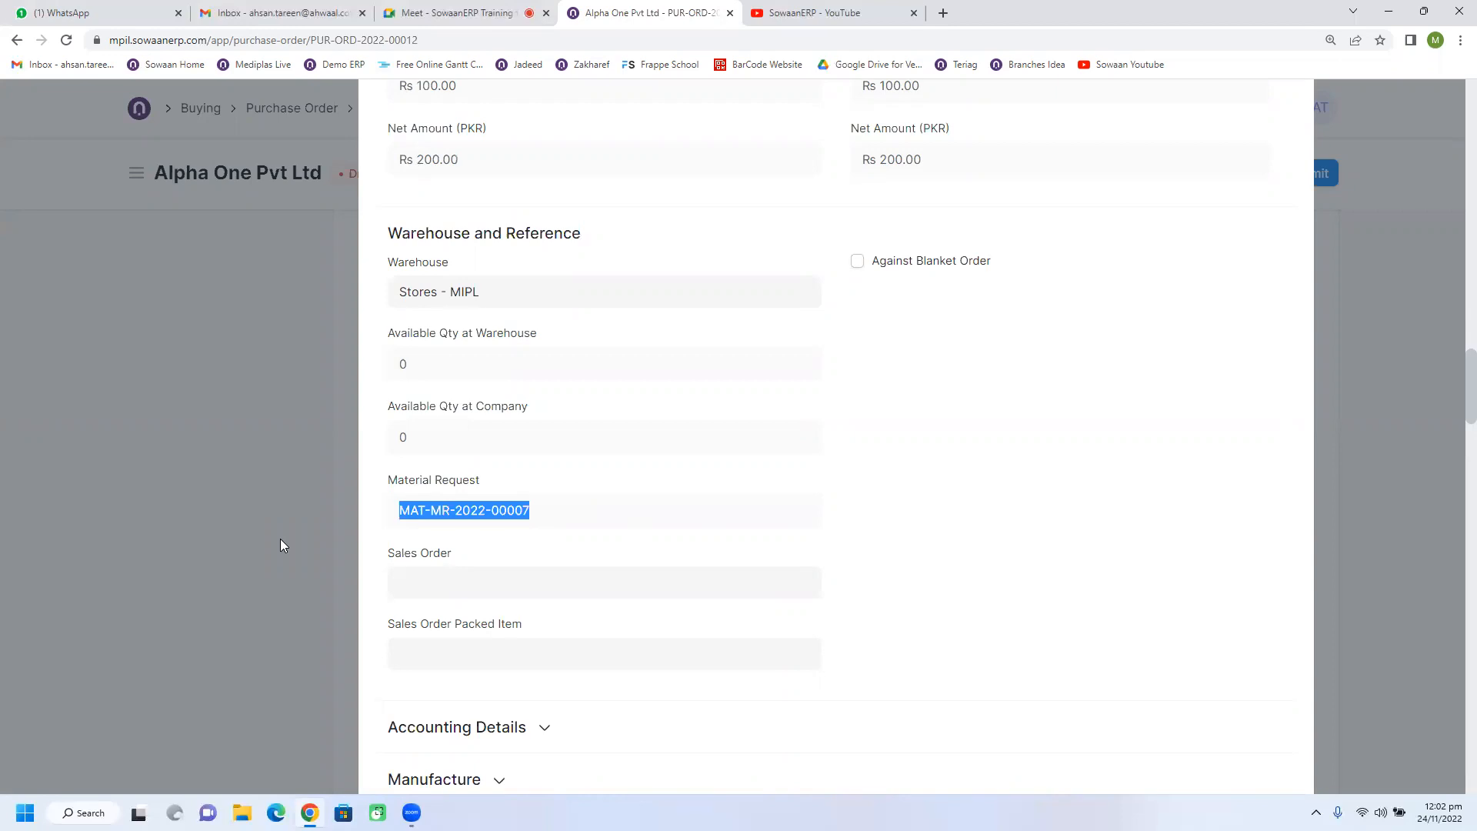
# Move on to the third item row, check its material request reference, and close the row details.
pyautogui.hotkey('ctrl', 'Down')
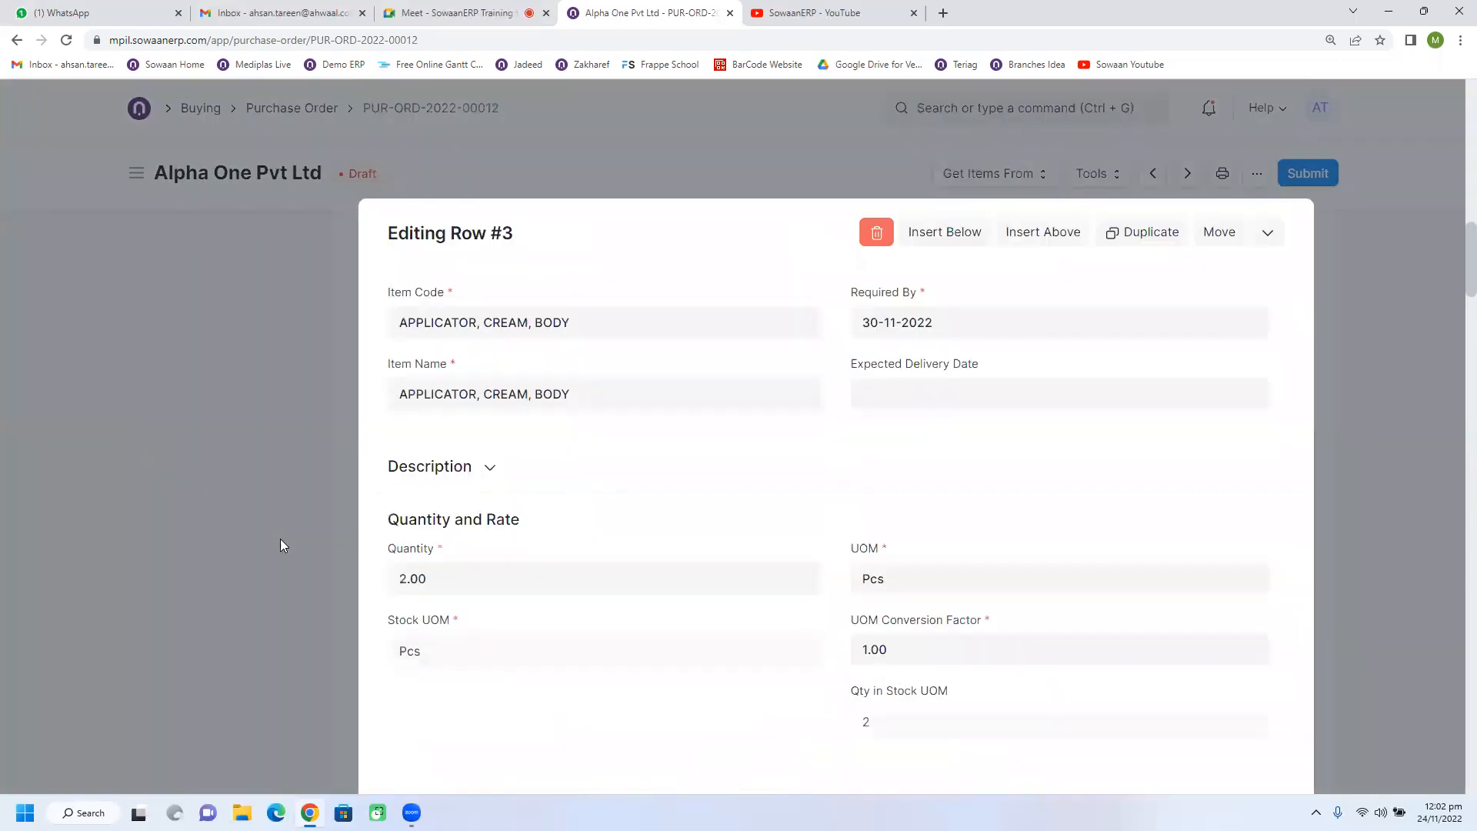
pyautogui.scroll(-3, 801, 567)
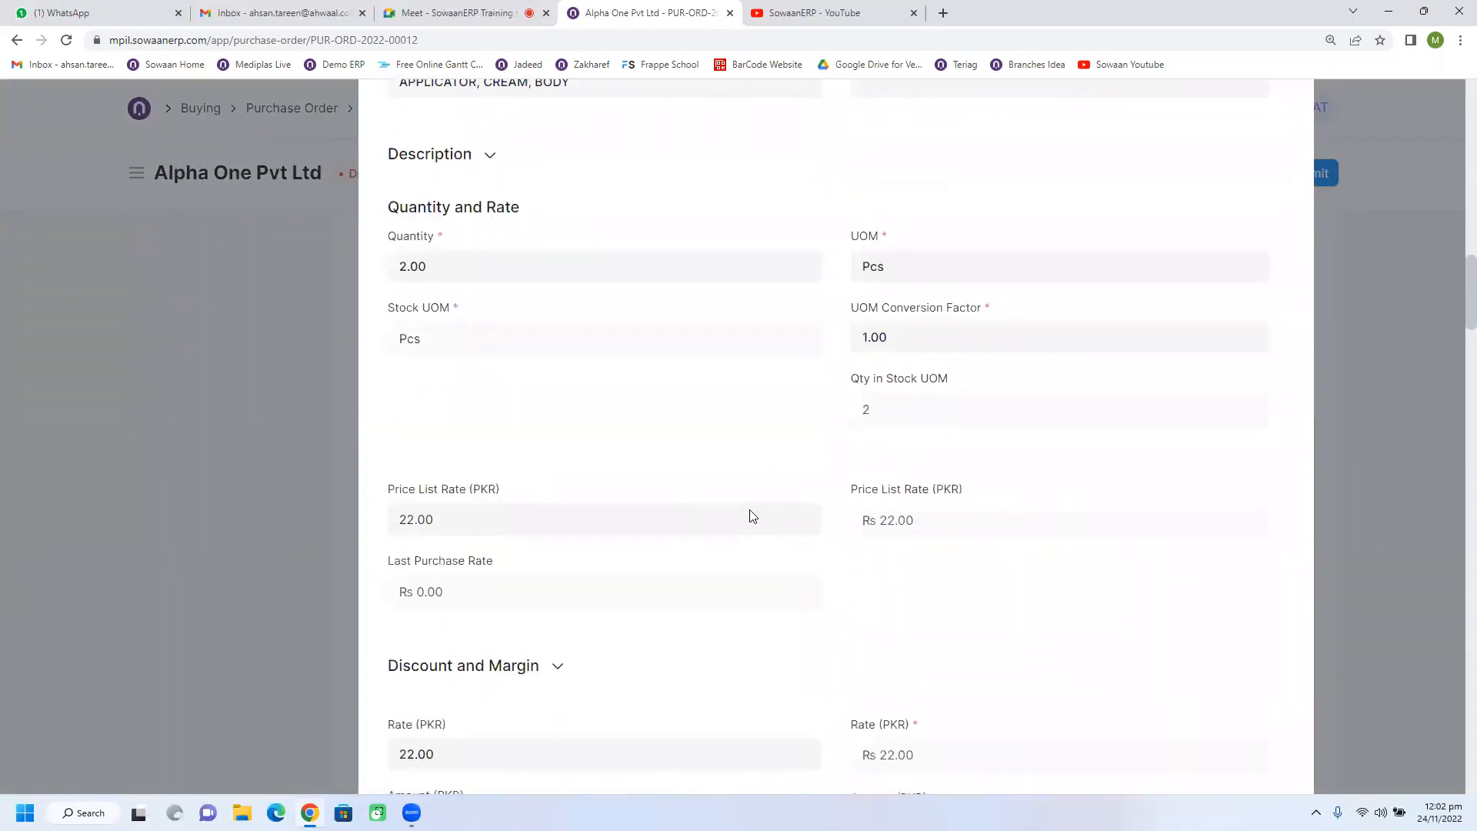
pyautogui.scroll(-3, 751, 517)
pyautogui.scroll(-6, 744, 518)
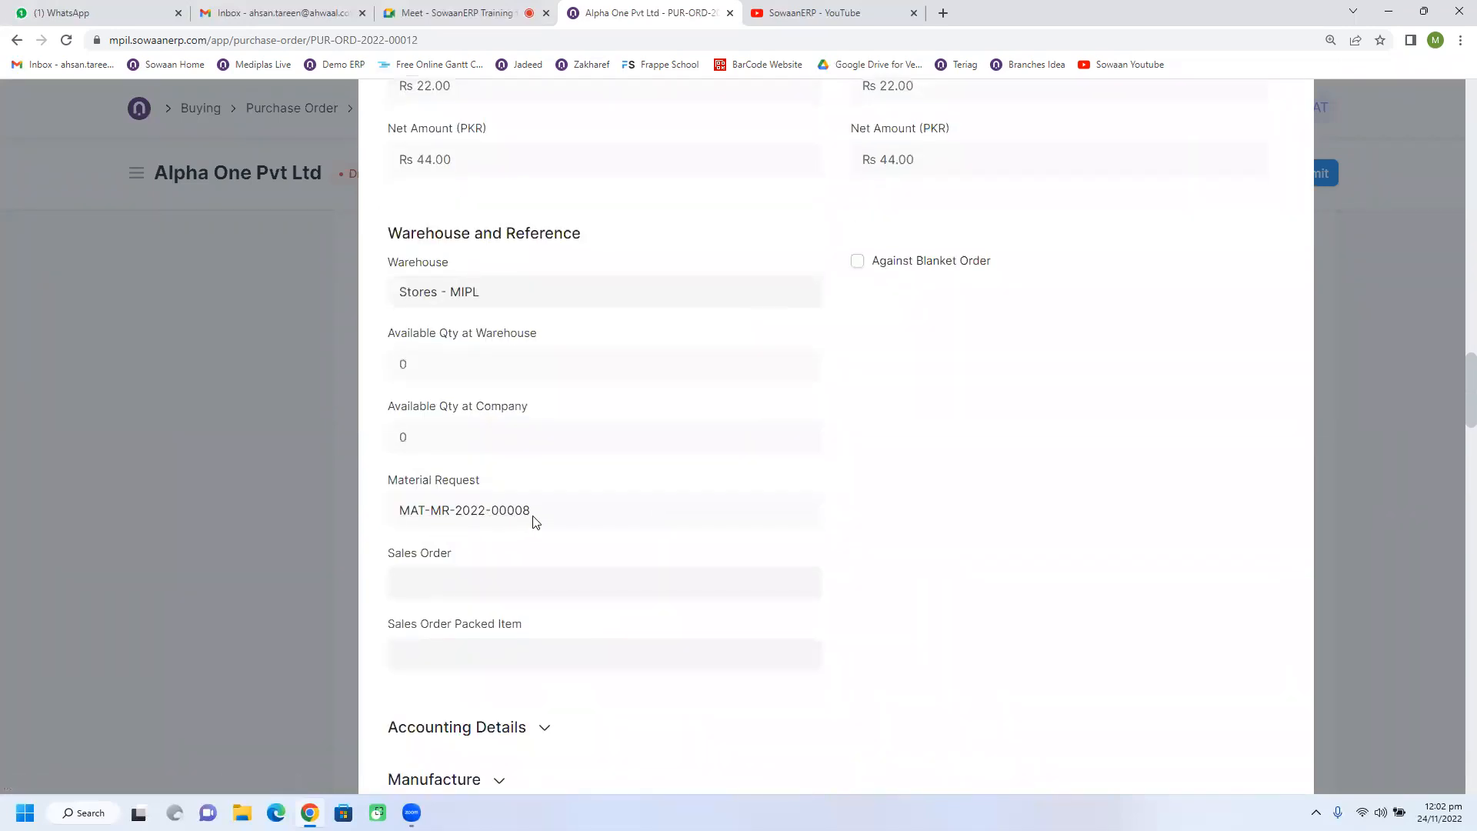
pyautogui.click(221, 488)
# Submit the purchase order for Alpha One Pvt Ltd, confirm the submission, and return to its connections overview.
pyautogui.scroll(10, 1092, 497)
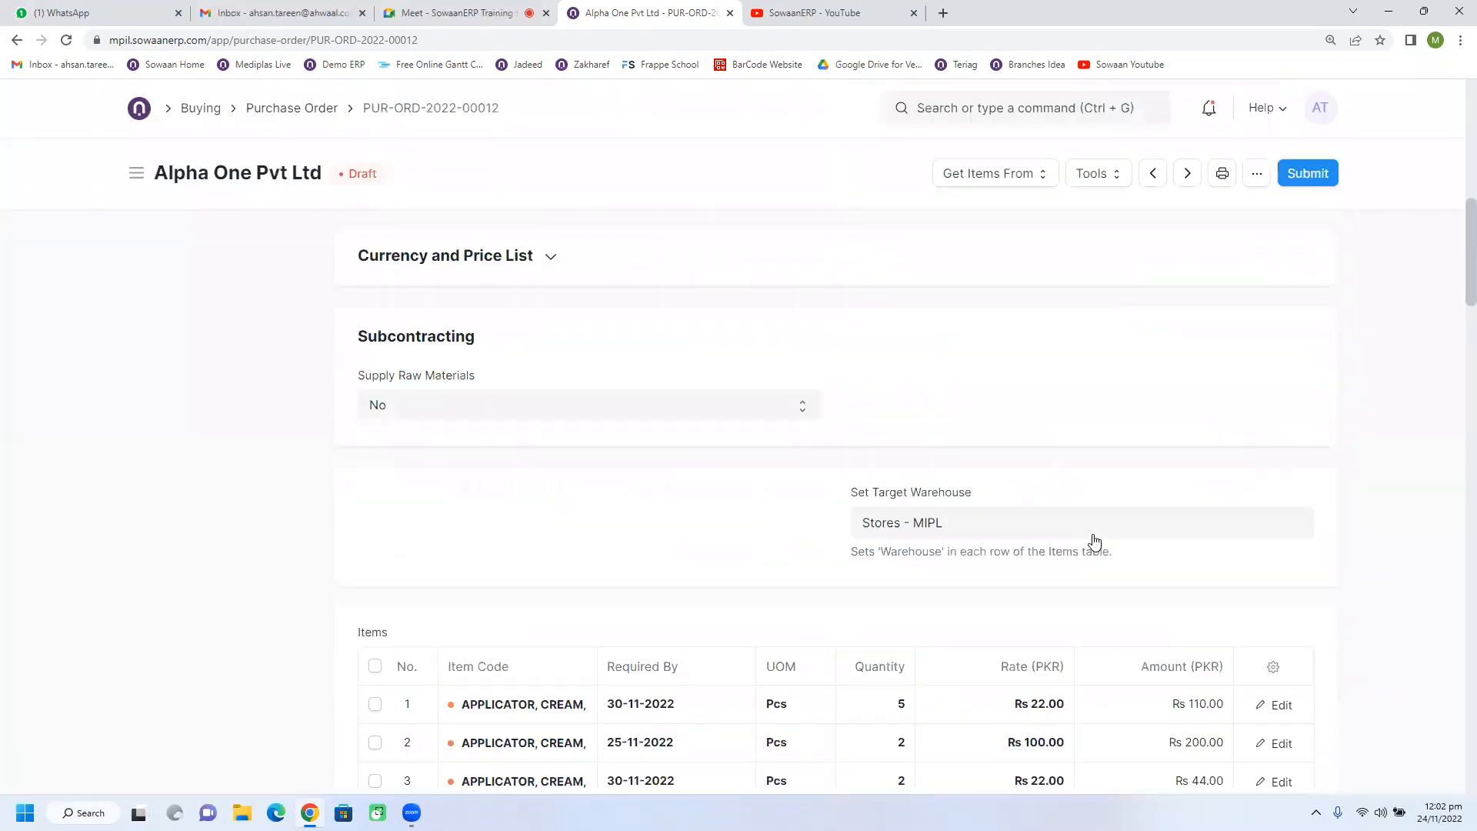
pyautogui.click(1305, 174)
pyautogui.click(969, 250)
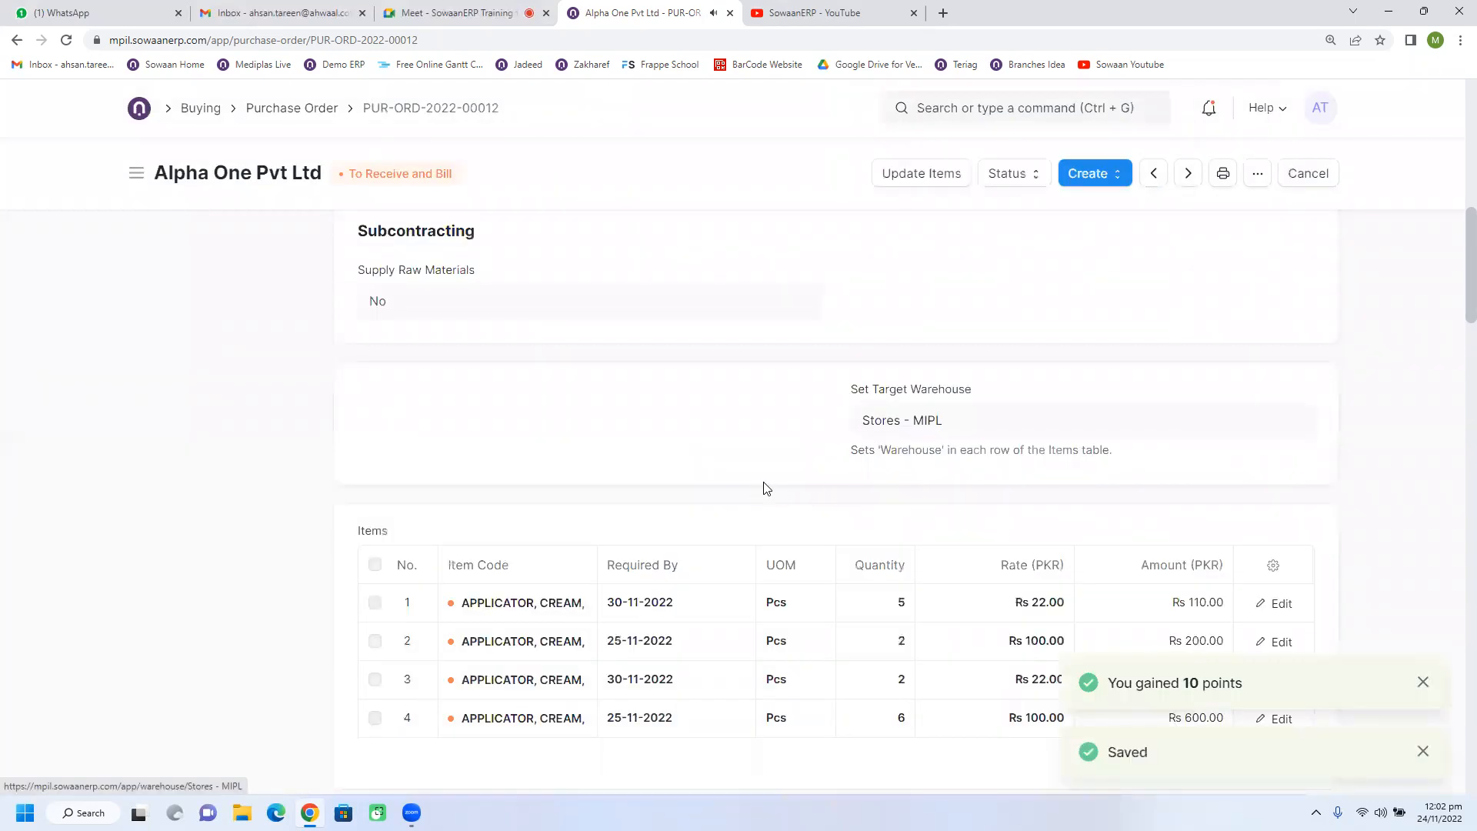
pyautogui.scroll(5, 765, 488)
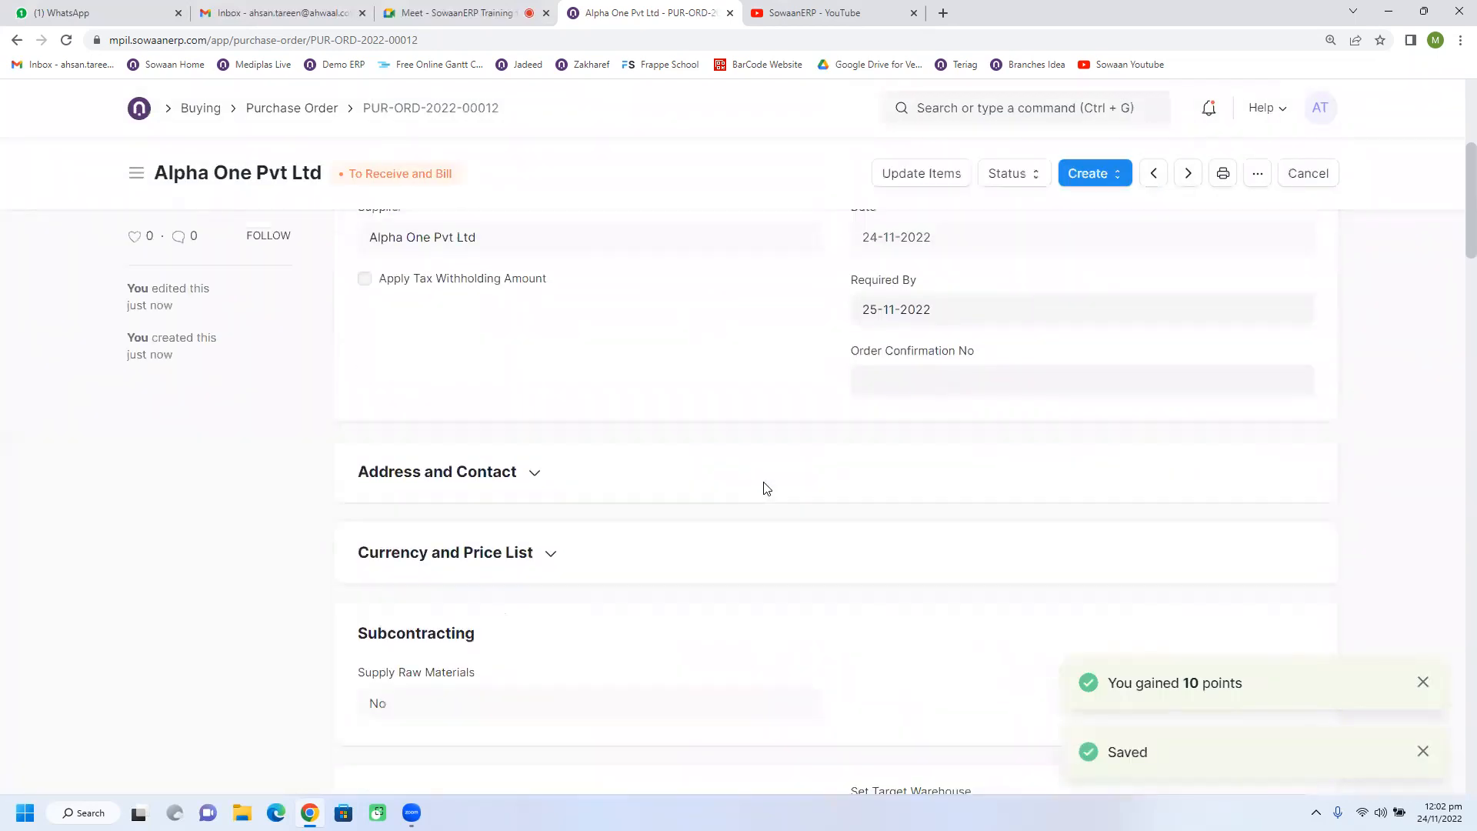
pyautogui.scroll(4, 766, 488)
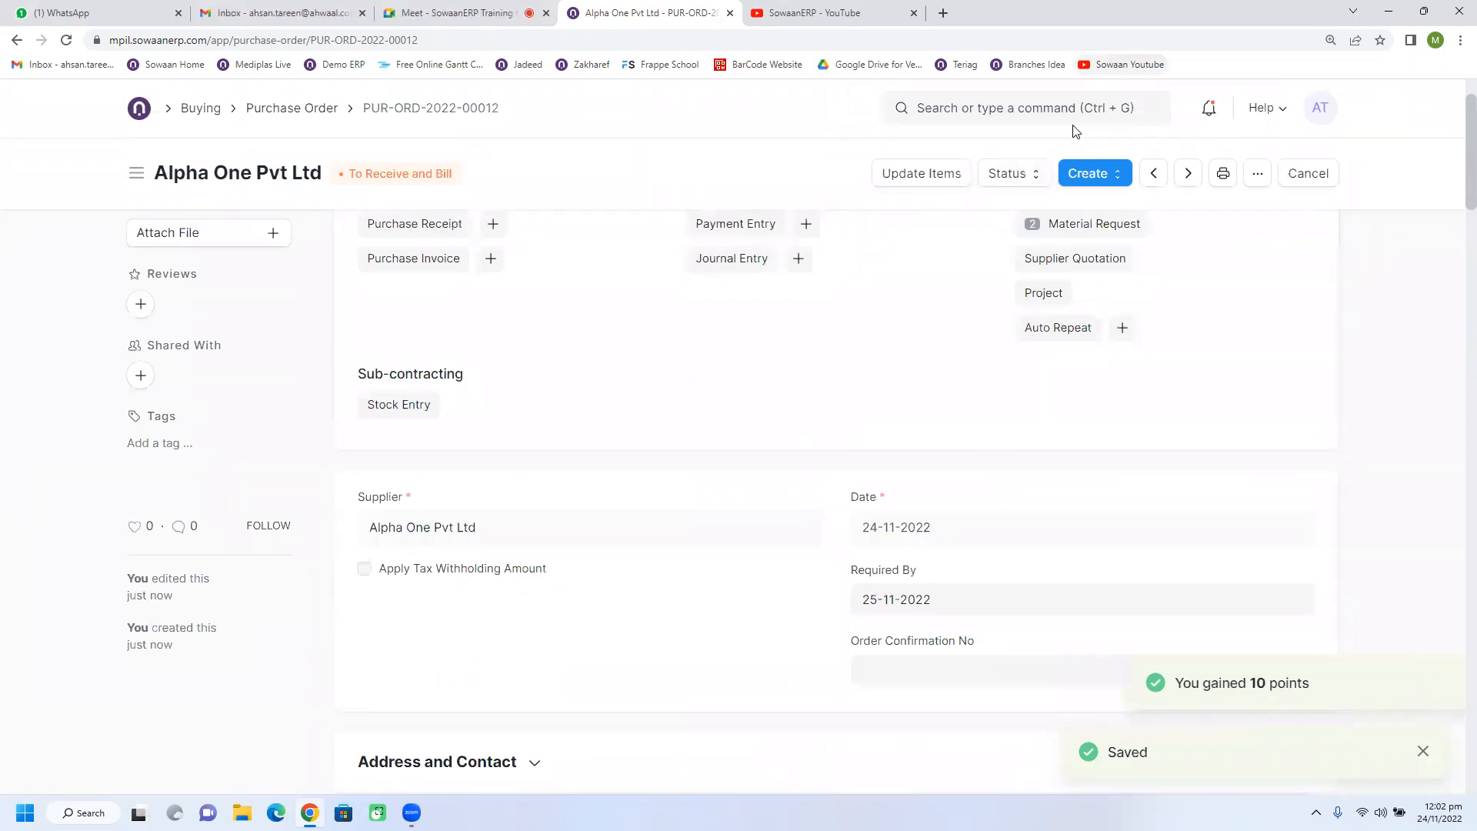